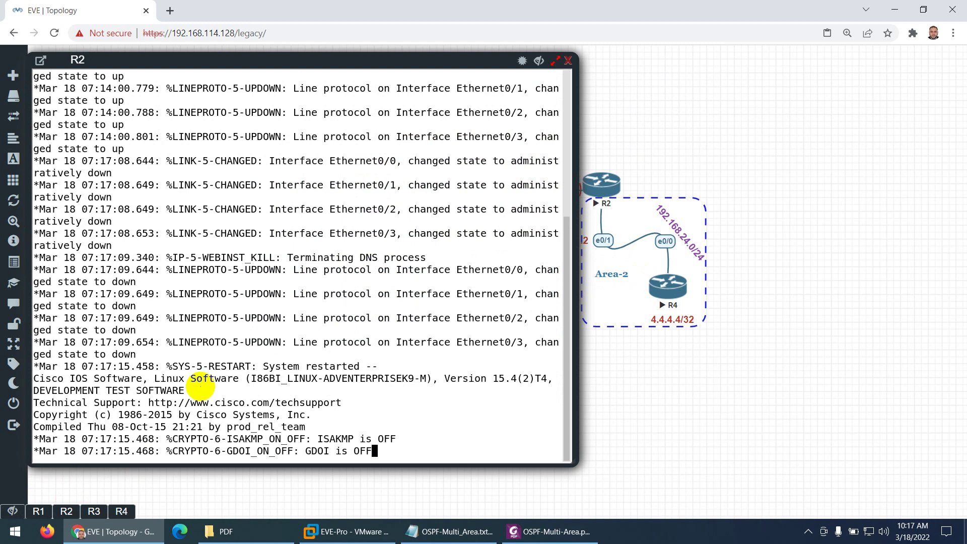
Step: Bring the consoles of R2, R3 and R4 to their Router> prompts
{"action": "key", "text": "Return"}
{"action": "key", "text": "Return"}
{"action": "key", "text": "Return"}
{"action": "left_click", "coordinate": [93, 516]}
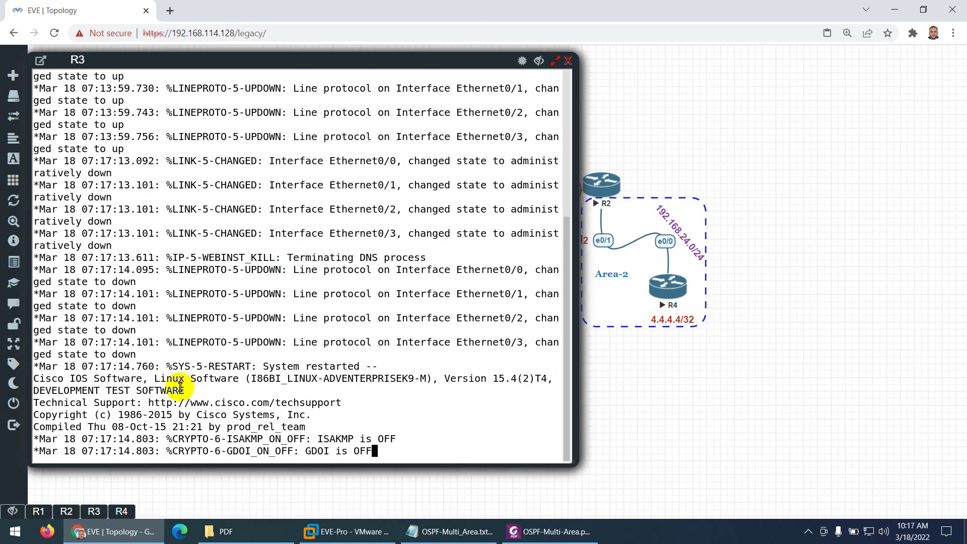
{"action": "key", "text": "Return"}
{"action": "key", "text": "Return"}
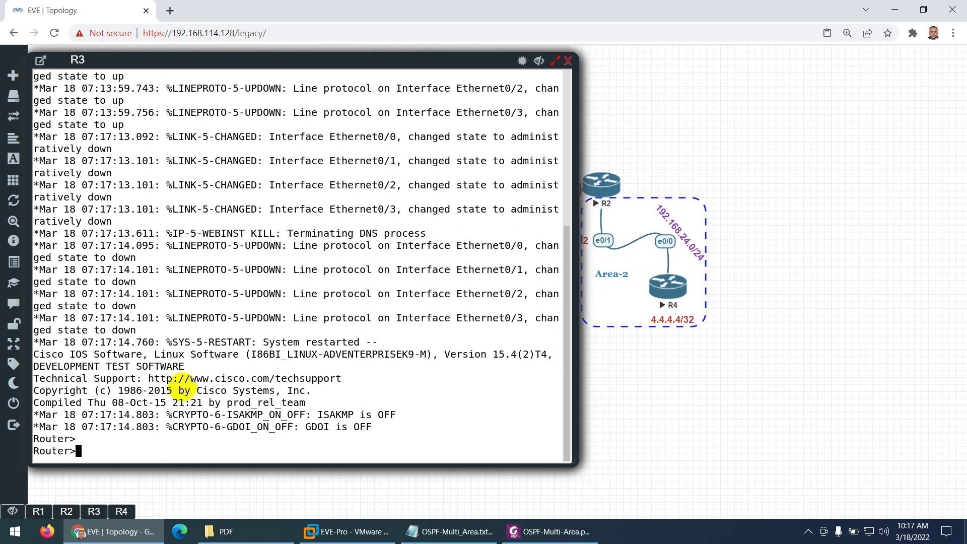
{"action": "left_click", "coordinate": [121, 511]}
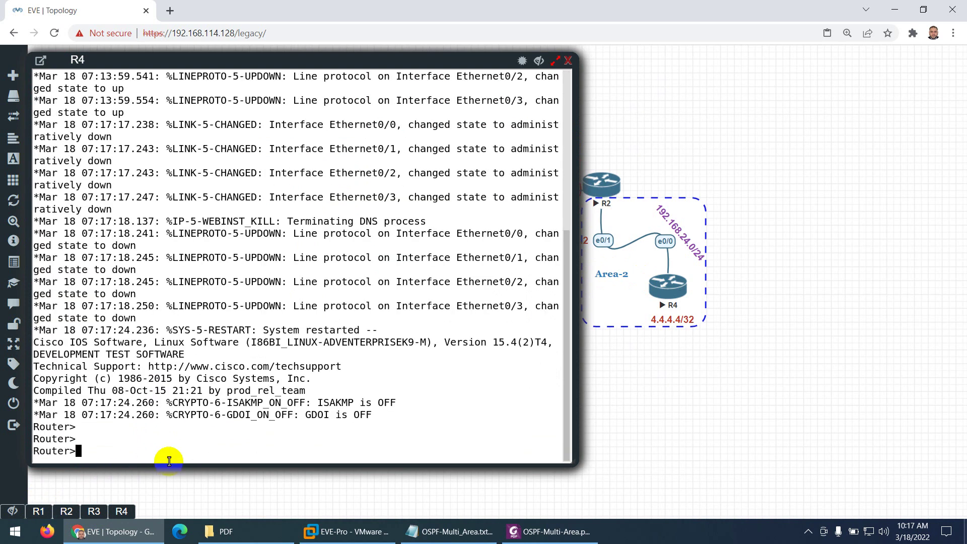
Step: Show R1's console, and hide all four router consoles to reveal the topology
{"action": "left_click", "coordinate": [40, 511]}
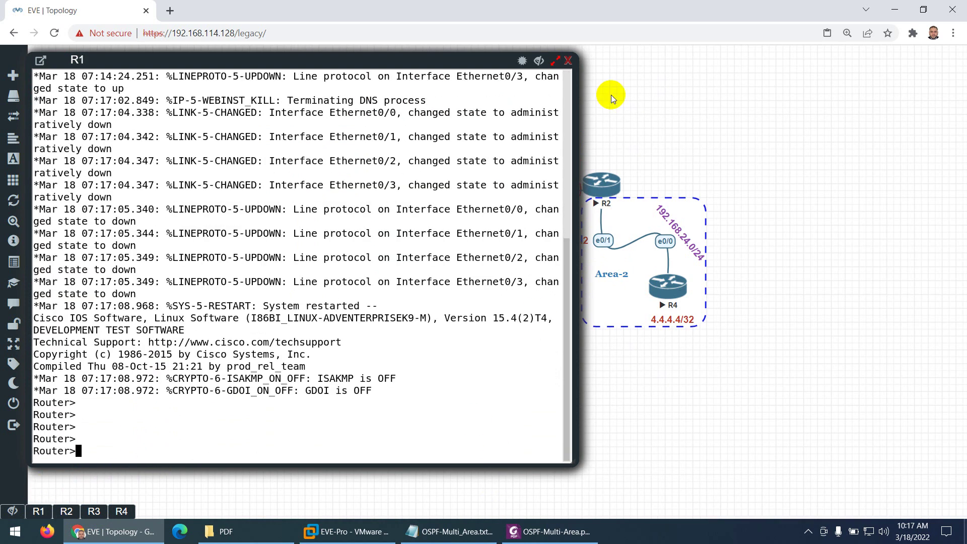
{"action": "left_click", "coordinate": [538, 59]}
{"action": "left_click", "coordinate": [537, 59]}
{"action": "left_click", "coordinate": [538, 58]}
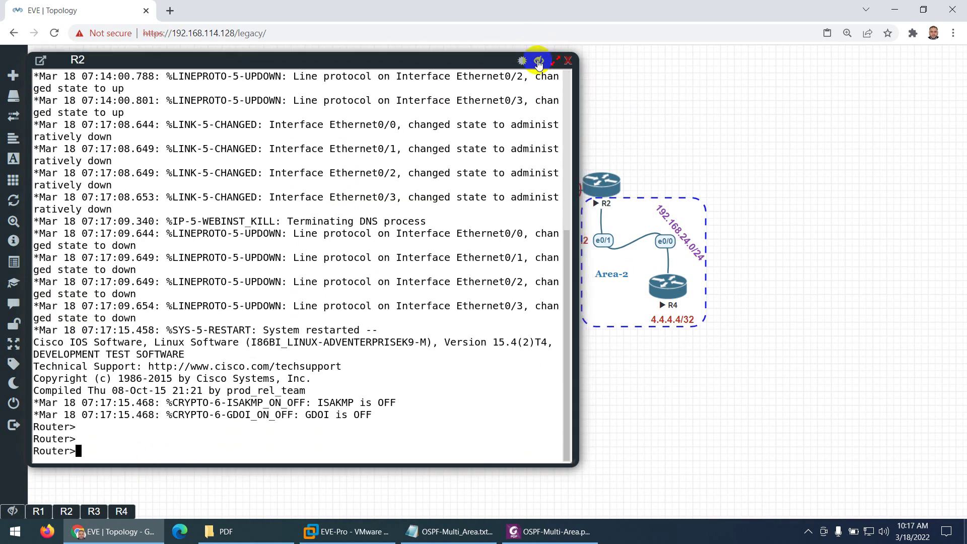
{"action": "left_click", "coordinate": [537, 59]}
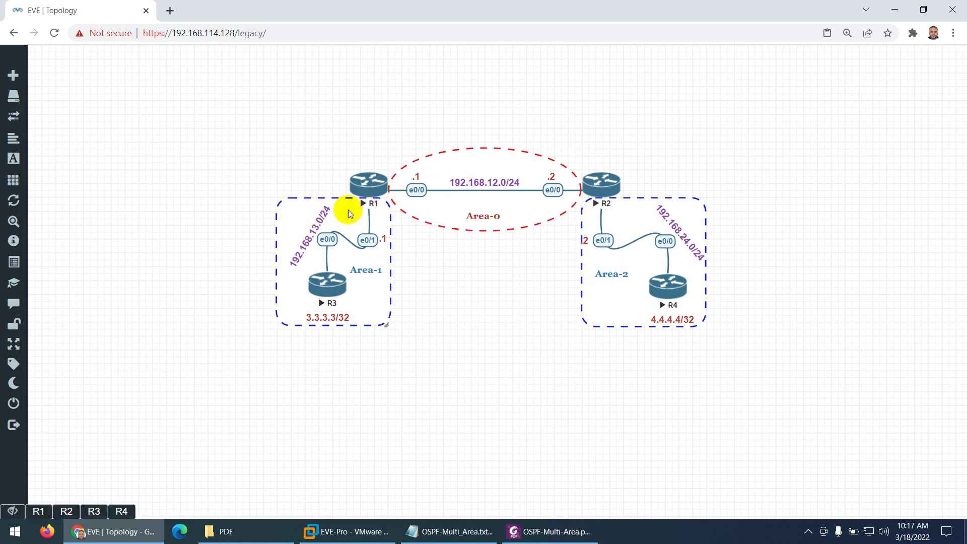
Step: Copy the R1 Configuration block from OSPF-Multi_Area.txt in Notepad, paste it into R1's console in EVE, and hide that console
{"action": "left_click", "coordinate": [472, 529]}
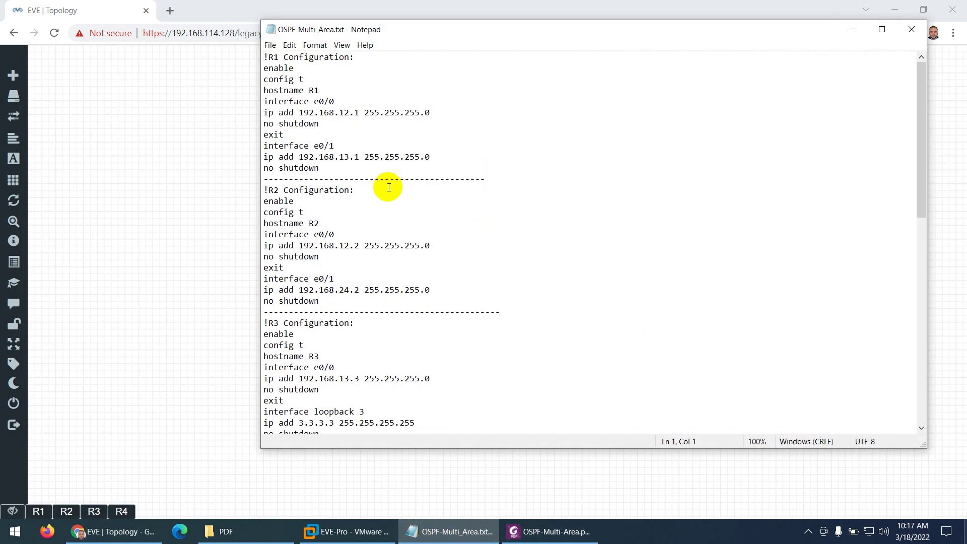
{"action": "left_click_drag", "start_coordinate": [329, 113], "coordinate": [359, 112]}
{"action": "left_click_drag", "start_coordinate": [349, 156], "coordinate": [265, 59]}
{"action": "key", "text": "ctrl+c"}
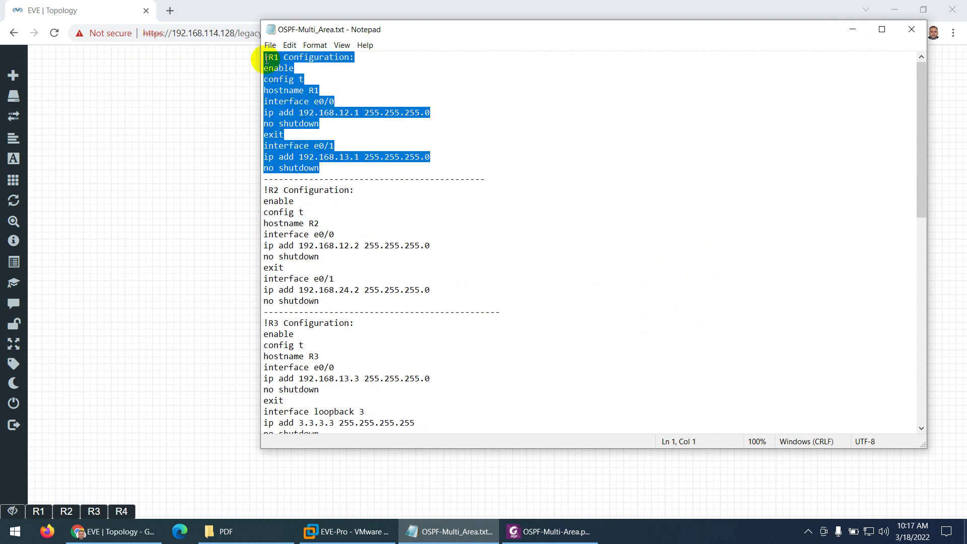
{"action": "left_click", "coordinate": [38, 511]}
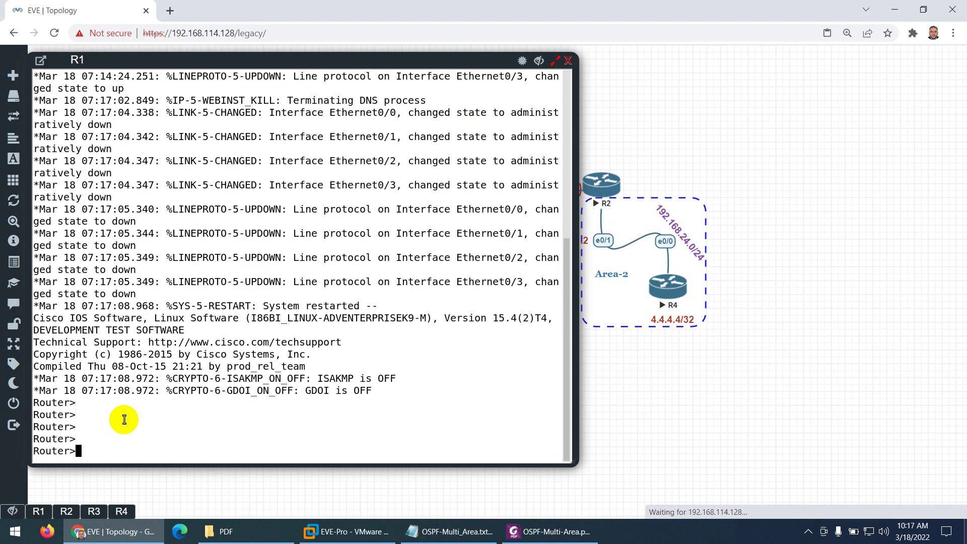
{"action": "key", "text": "ctrl+v"}
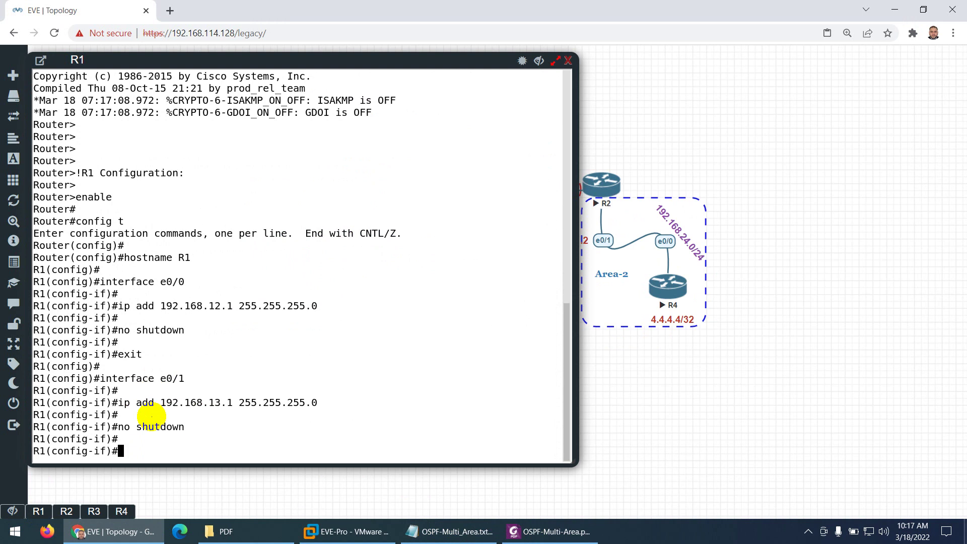
{"action": "left_click", "coordinate": [538, 61]}
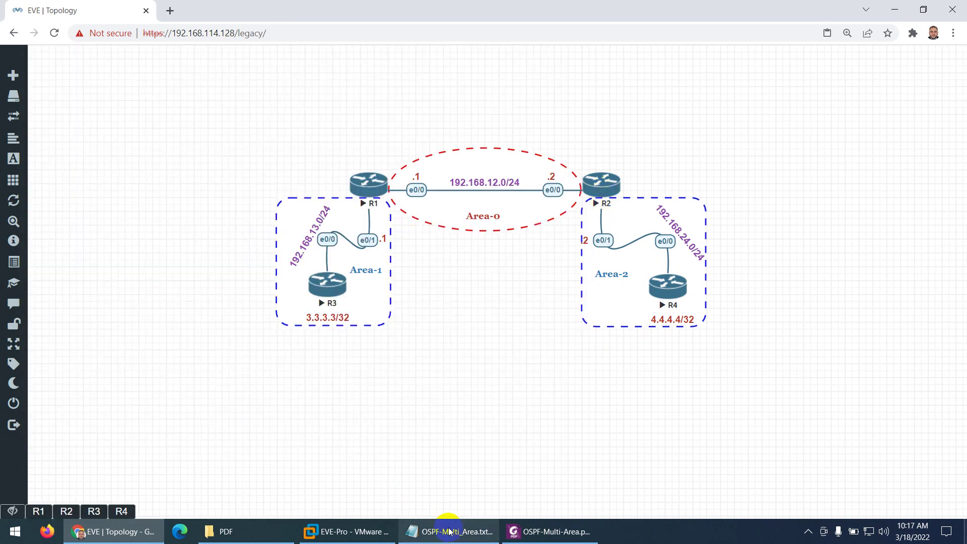
Step: Copy the R2 Configuration block from OSPF-Multi_Area.txt in Notepad and paste it into R2's console in EVE
{"action": "mouse_move", "coordinate": [450, 532]}
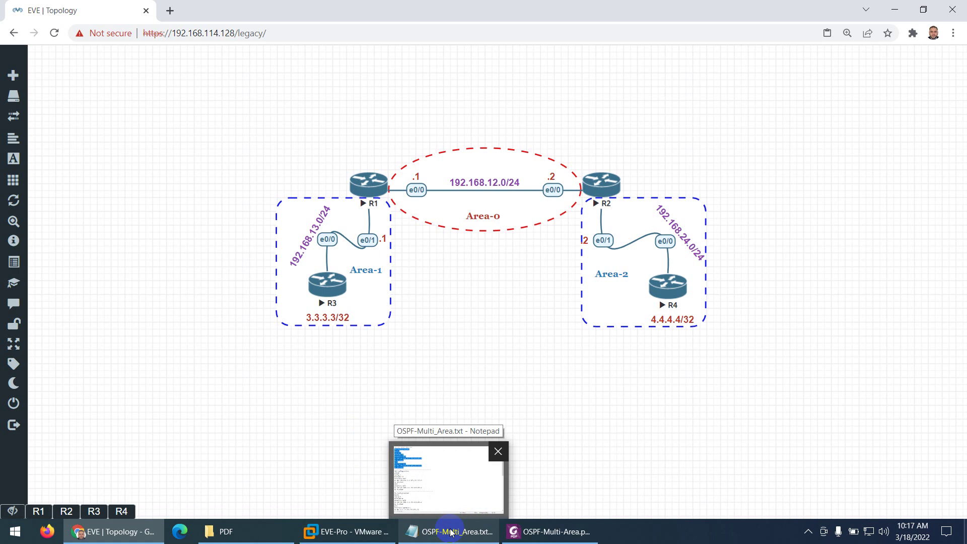
{"action": "left_click", "coordinate": [450, 532]}
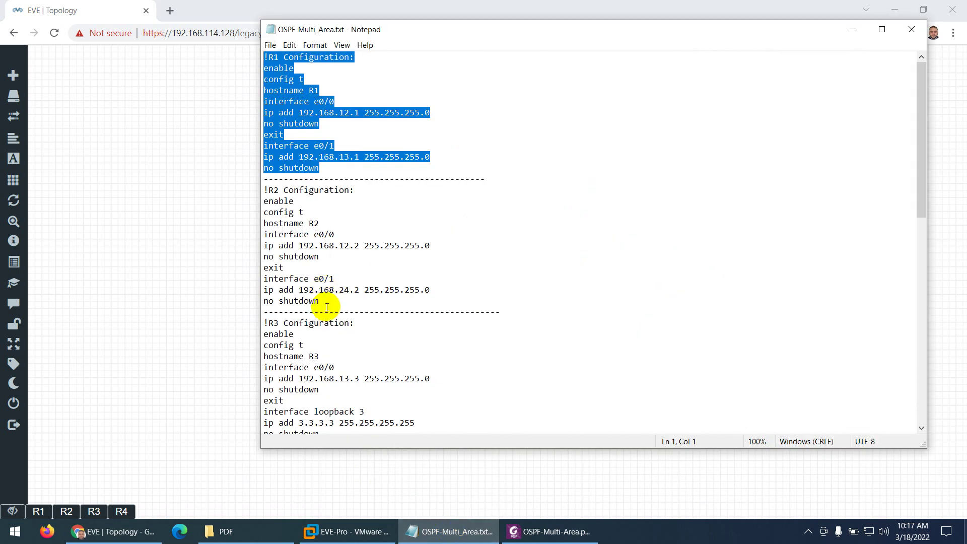
{"action": "left_click_drag", "start_coordinate": [322, 301], "coordinate": [264, 190]}
{"action": "key", "text": "ctrl+c"}
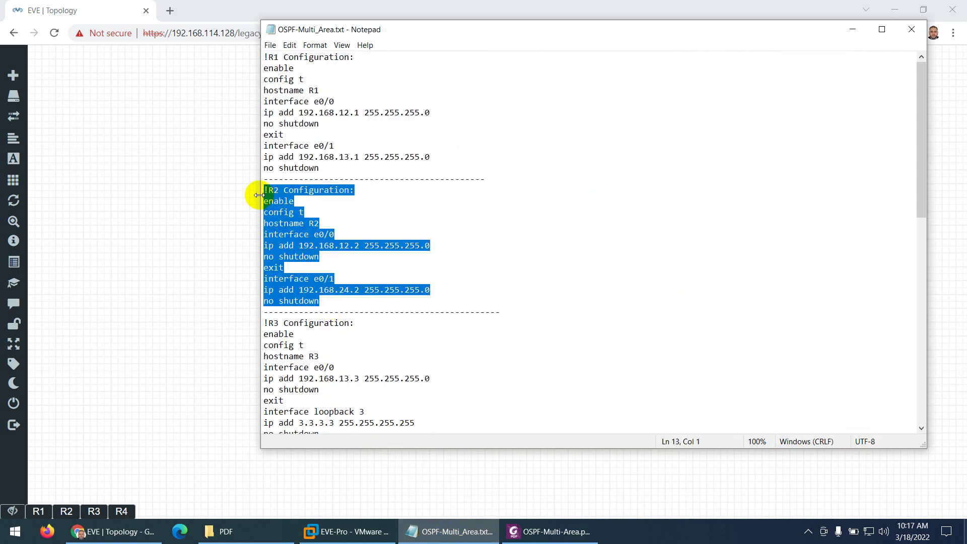
{"action": "left_click", "coordinate": [66, 511]}
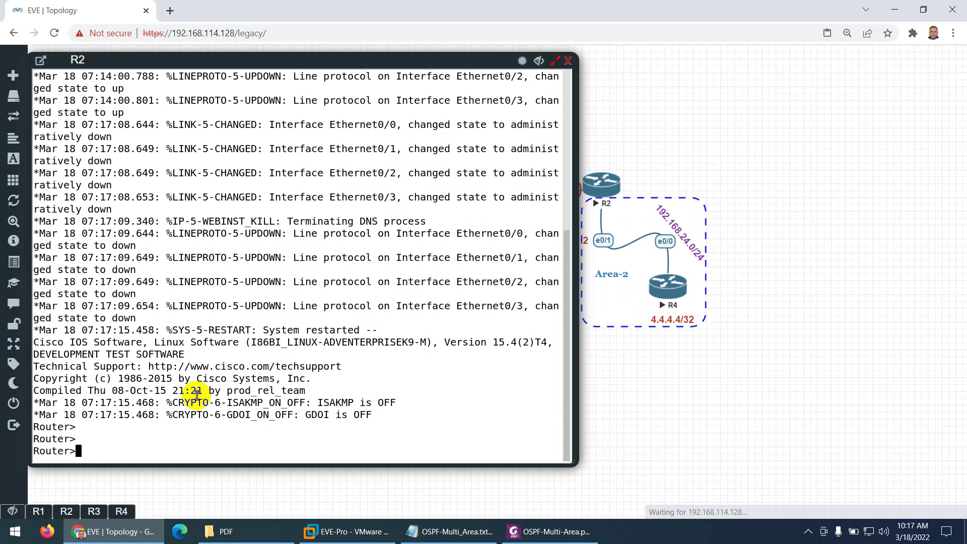
{"action": "key", "text": "ctrl+v"}
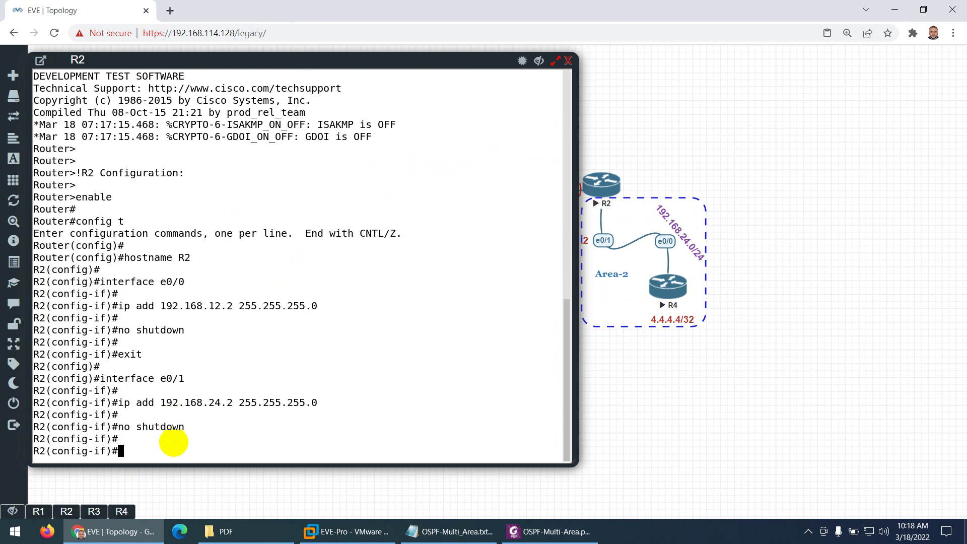
Step: Restore R3's console to its smaller size and paste in the R3 Configuration block from OSPF-Multi_Area.txt in Notepad
{"action": "left_click", "coordinate": [95, 511]}
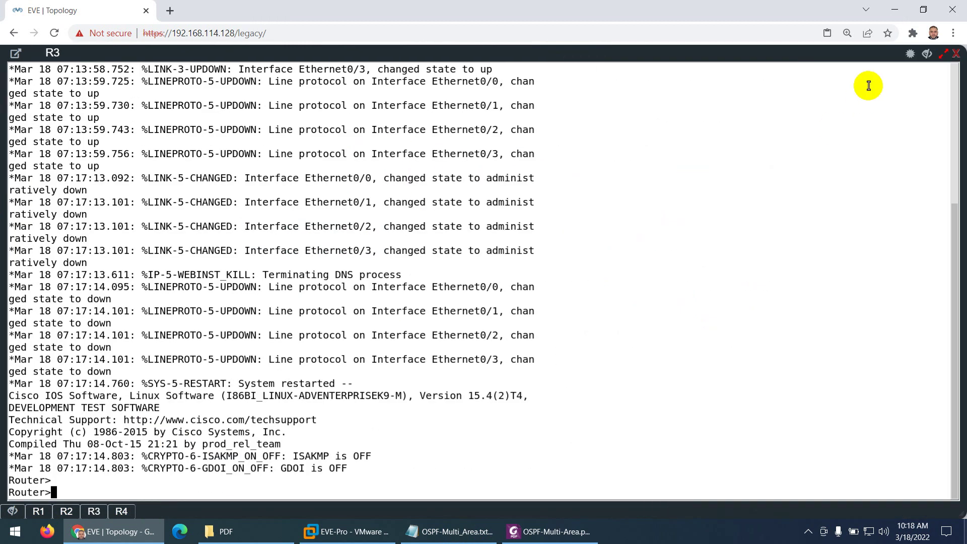
{"action": "left_click", "coordinate": [943, 53]}
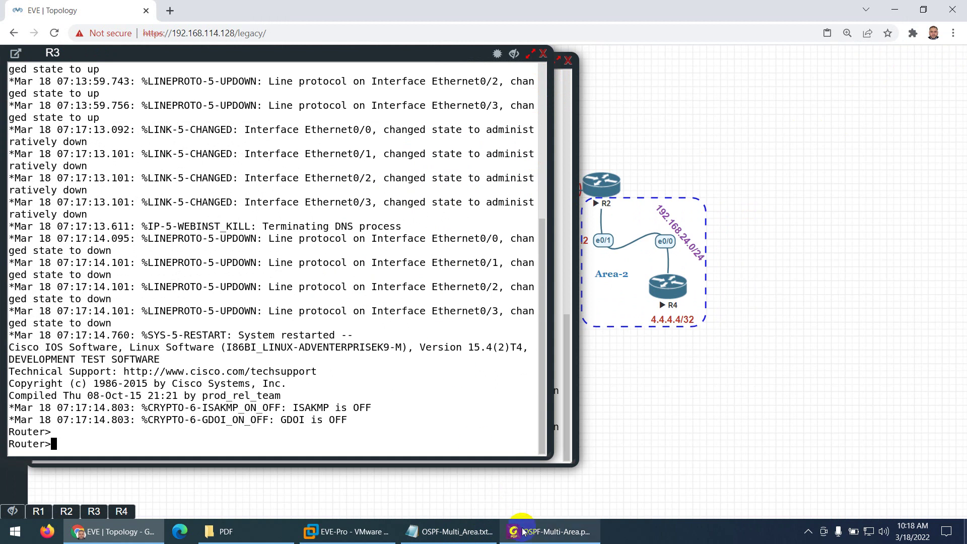
{"action": "left_click", "coordinate": [448, 531]}
{"action": "scroll", "coordinate": [370, 325], "scroll_direction": "down", "scroll_amount": 2}
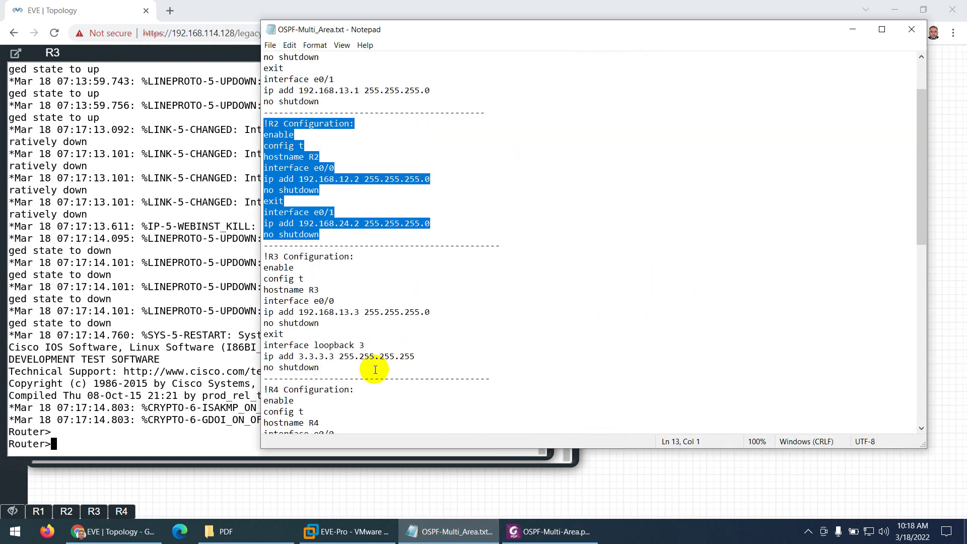
{"action": "left_click_drag", "start_coordinate": [375, 369], "coordinate": [276, 269]}
{"action": "key", "text": "ctrl+c"}
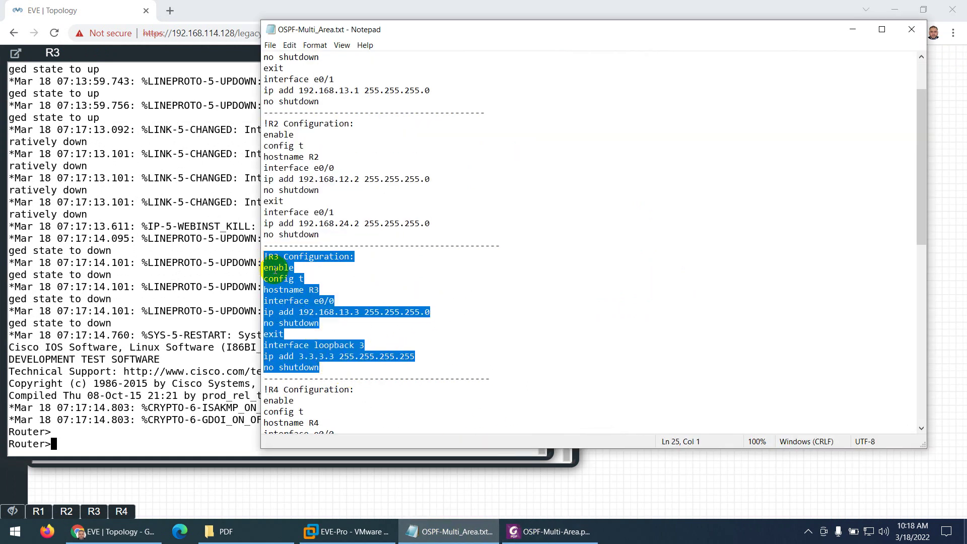
{"action": "left_click", "coordinate": [101, 440]}
{"action": "key", "text": "ctrl+v"}
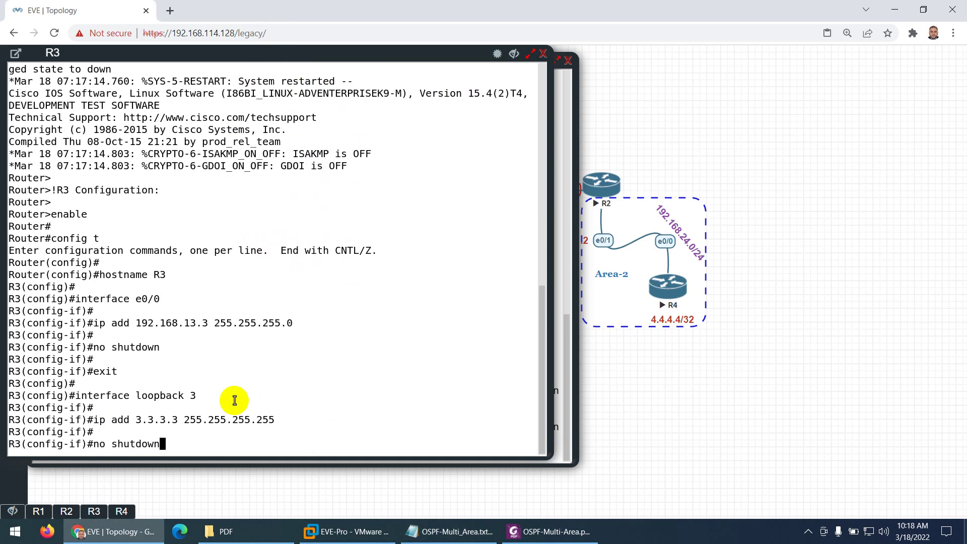
Step: Copy the R4 Configuration block from OSPF-Multi_Area.txt in Notepad and run it in R4's console in EVE
{"action": "left_click", "coordinate": [122, 511]}
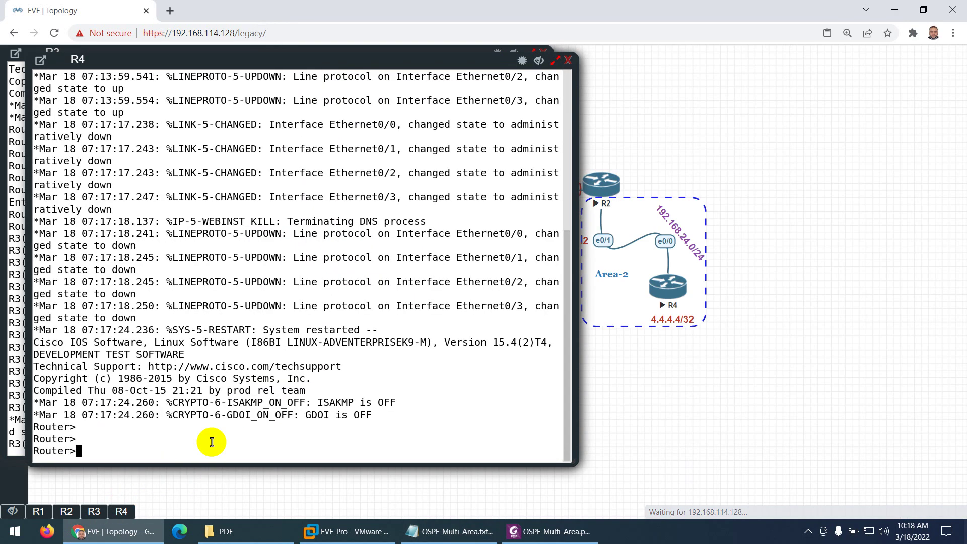
{"action": "left_click", "coordinate": [448, 531]}
{"action": "scroll", "coordinate": [350, 387], "scroll_direction": "down", "scroll_amount": 5}
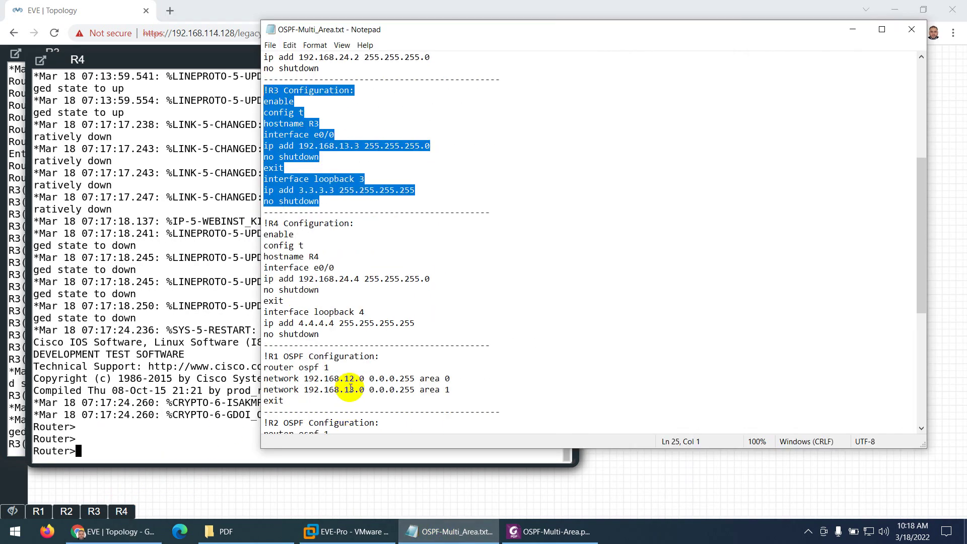
{"action": "scroll", "coordinate": [350, 388], "scroll_direction": "down", "scroll_amount": 1}
{"action": "left_click_drag", "start_coordinate": [320, 302], "coordinate": [252, 190]}
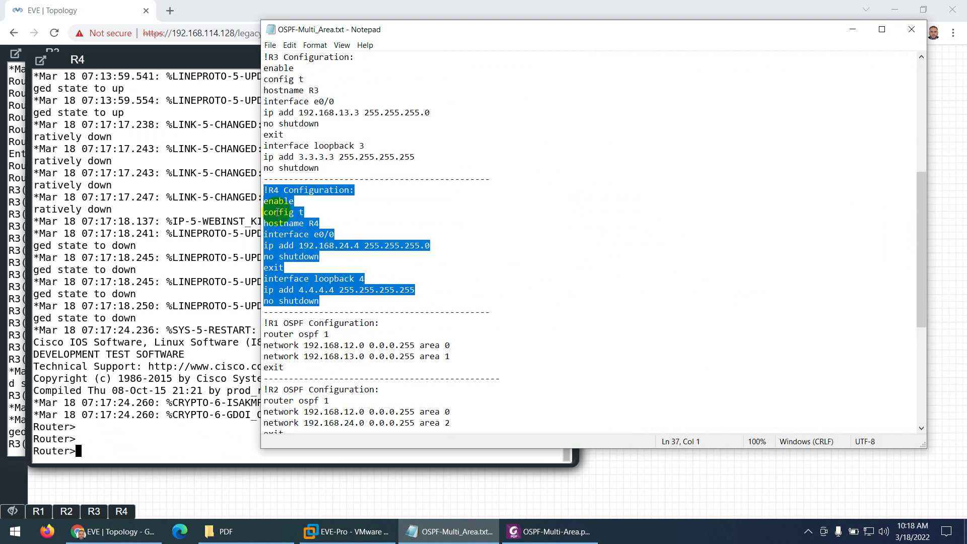
{"action": "key", "text": "ctrl+c"}
{"action": "left_click", "coordinate": [138, 445]}
{"action": "key", "text": "ctrl+v"}
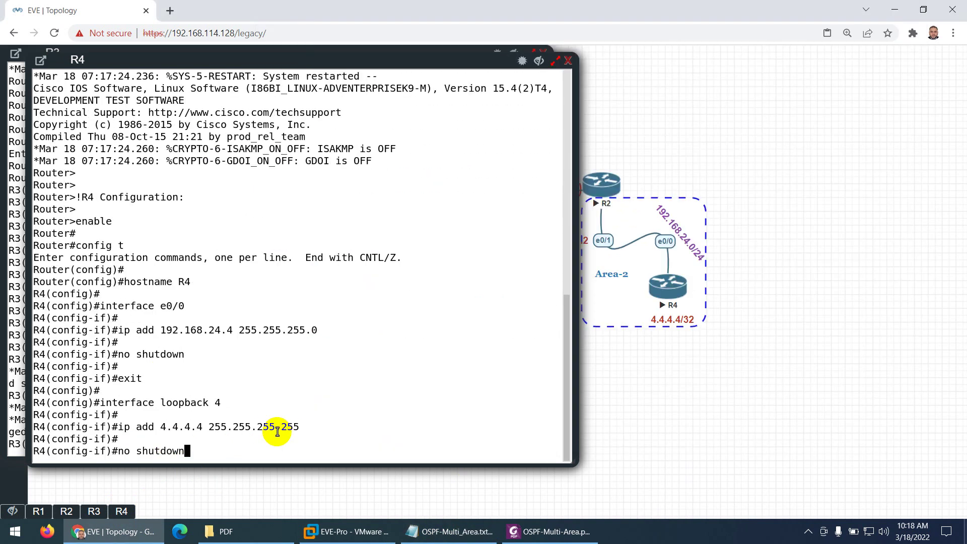
{"action": "key", "text": "Return"}
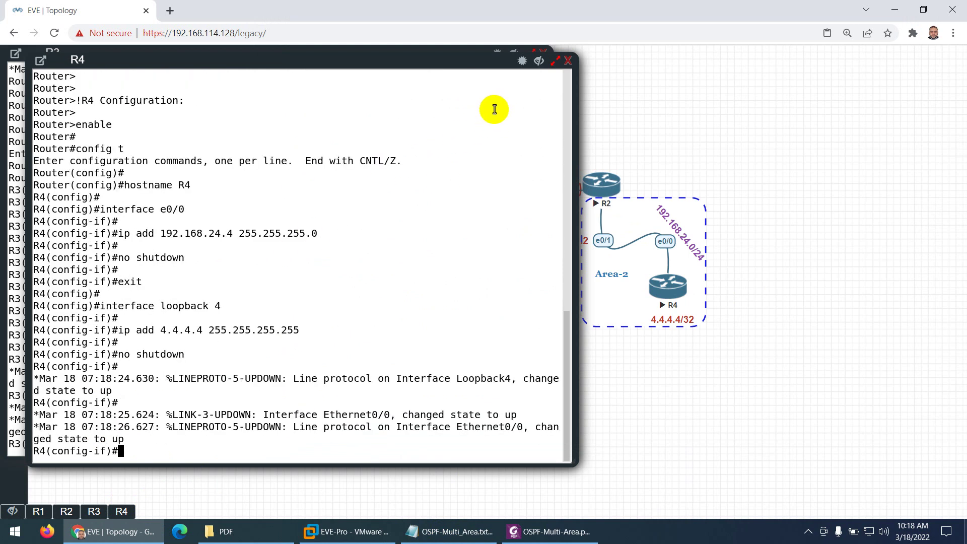
Step: Close the consoles of all four routers
{"action": "left_click", "coordinate": [567, 61]}
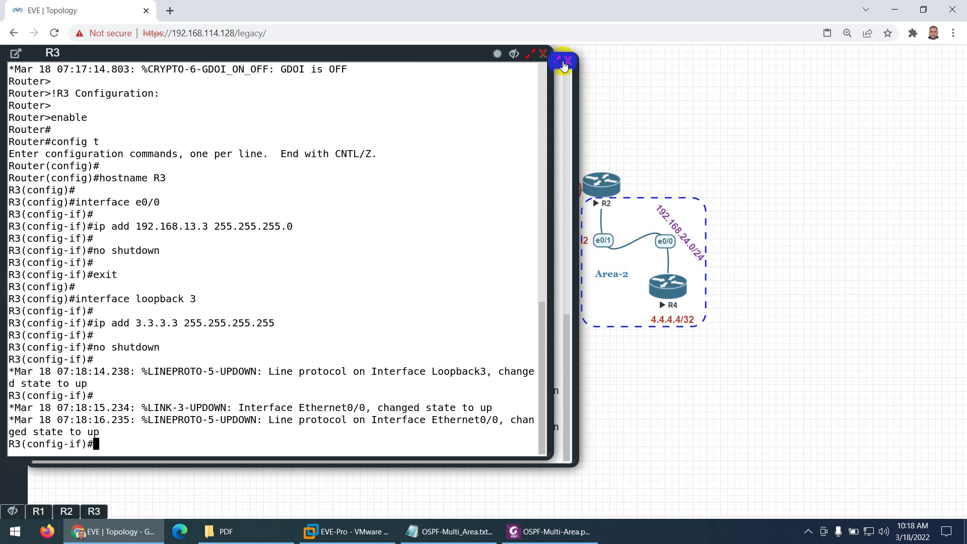
{"action": "left_click", "coordinate": [564, 64]}
{"action": "left_click", "coordinate": [564, 64]}
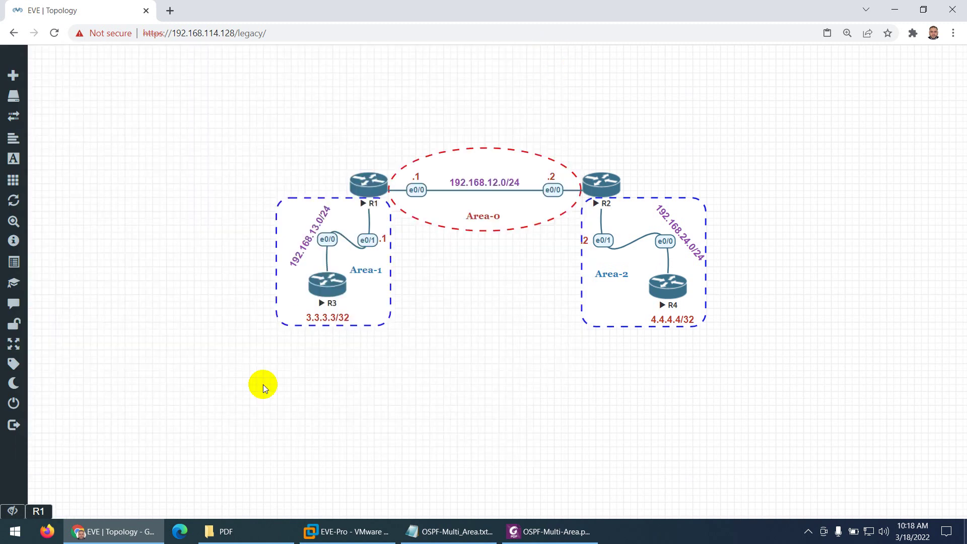
{"action": "left_click", "coordinate": [37, 511]}
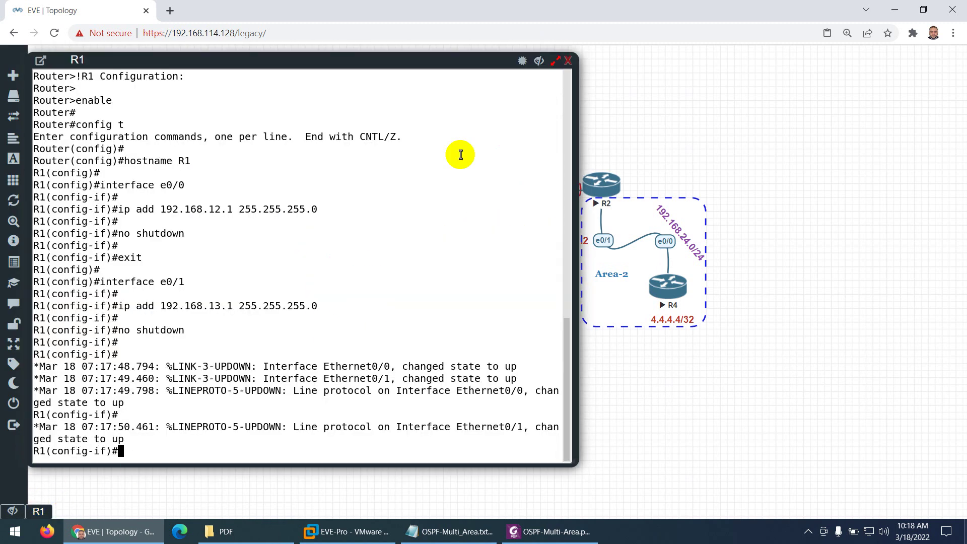
{"action": "left_click", "coordinate": [568, 61]}
Step: Open a new console for R1 and move its window over the middle of the topology
{"action": "left_click", "coordinate": [366, 187]}
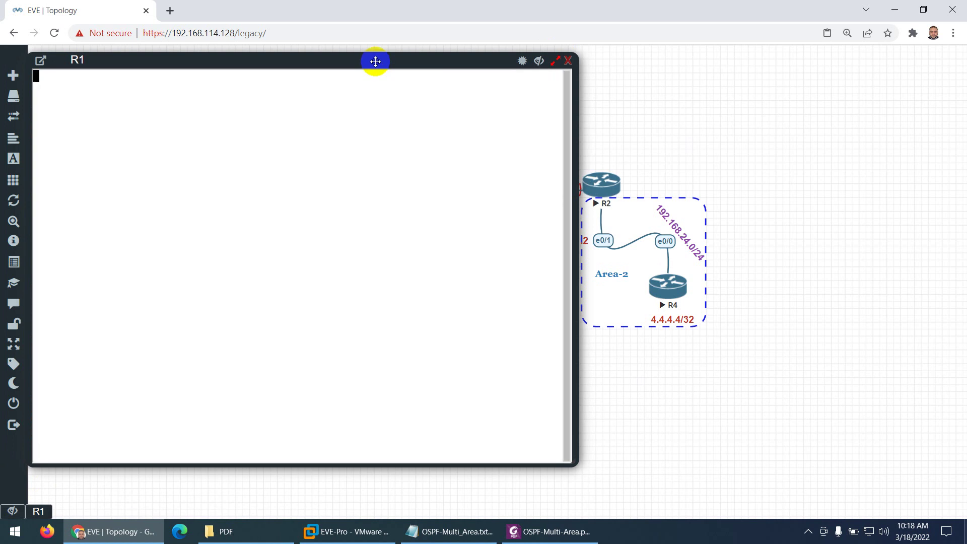
{"action": "left_click_drag", "start_coordinate": [373, 61], "coordinate": [527, 45]}
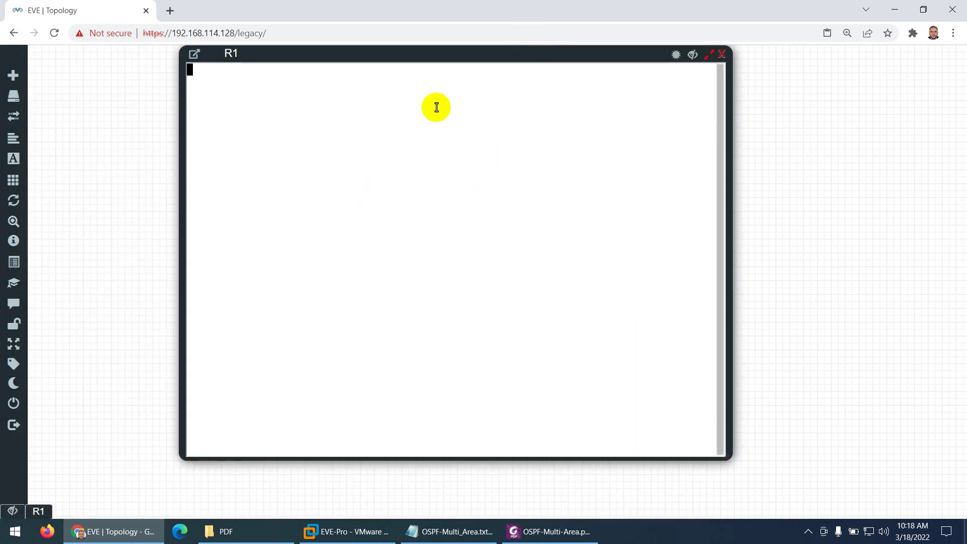
{"action": "left_click_drag", "start_coordinate": [425, 56], "coordinate": [441, 89]}
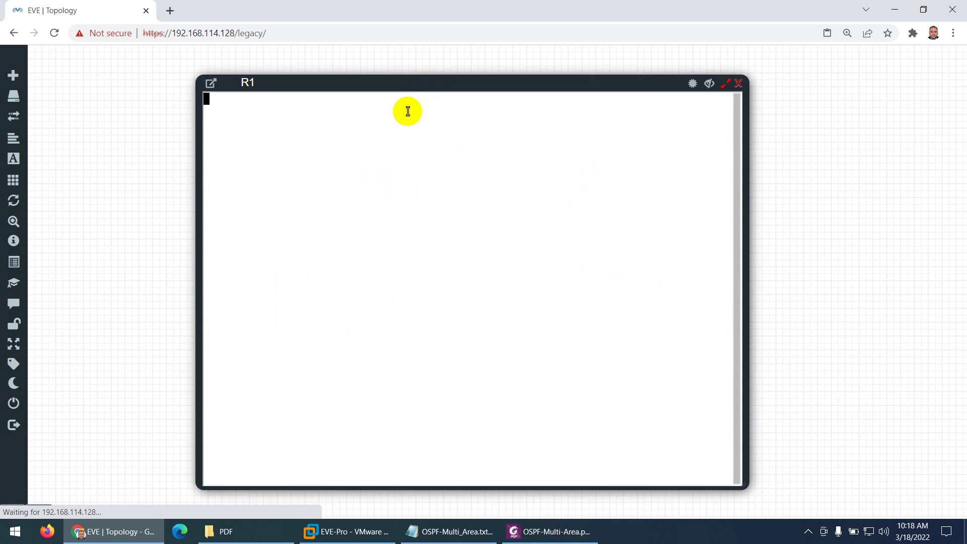
Step: Exit interface configuration on R1 and start OSPF with process ID 1 using router ospf 1
{"action": "key", "text": "Return"}
{"action": "type", "text": "exit"}
{"action": "key", "text": "Return"}
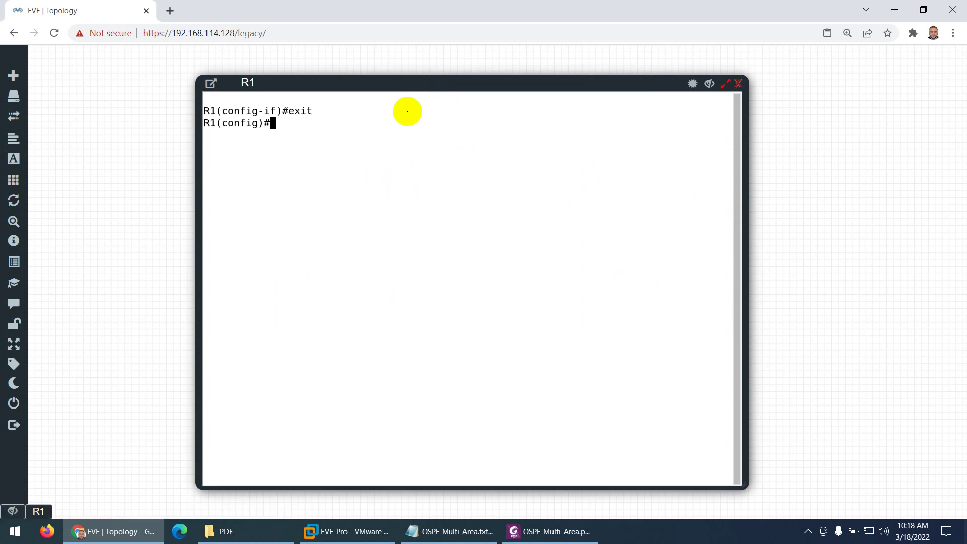
{"action": "type", "text": "router os"}
{"action": "key", "text": "Tab"}
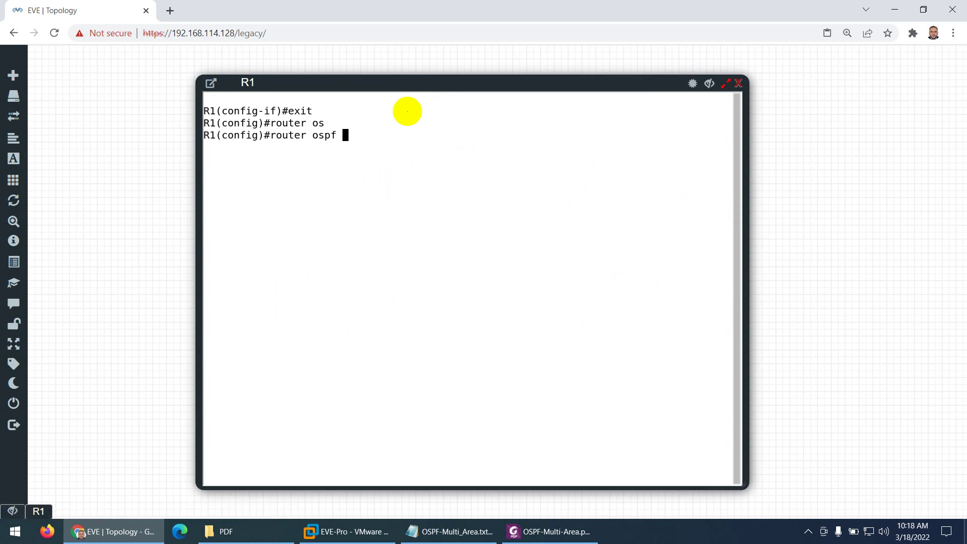
{"action": "type", "text": "1"}
{"action": "key", "text": "Return"}
Step: Advertise network 192.168.12.0 with wildcard 0.0.0.255 in area 0 under R1's OSPF process
{"action": "type", "text": "netwo"}
{"action": "key", "text": "Tab"}
{"action": "type", "text": "192.168."}
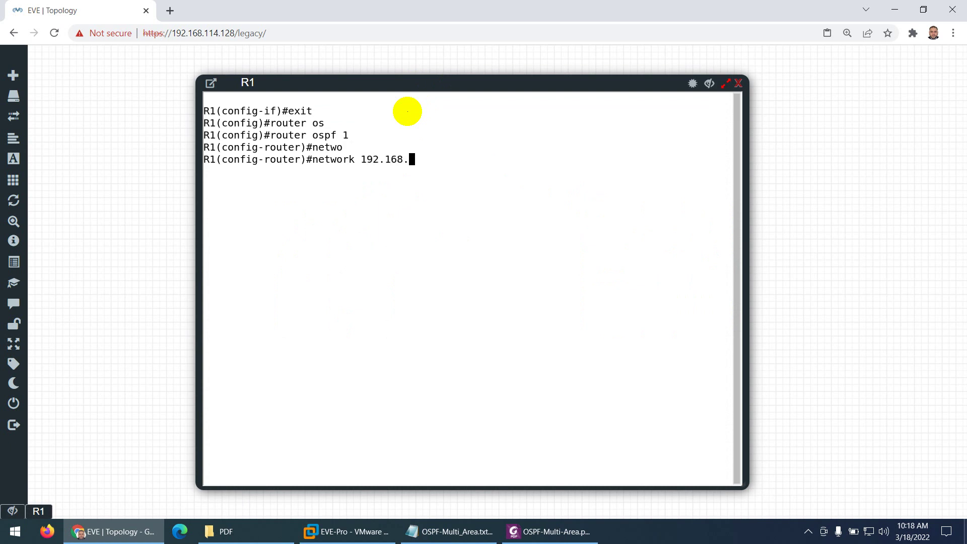
{"action": "type", "text": "12.0 0.0.0.255 are"}
{"action": "key", "text": "Tab"}
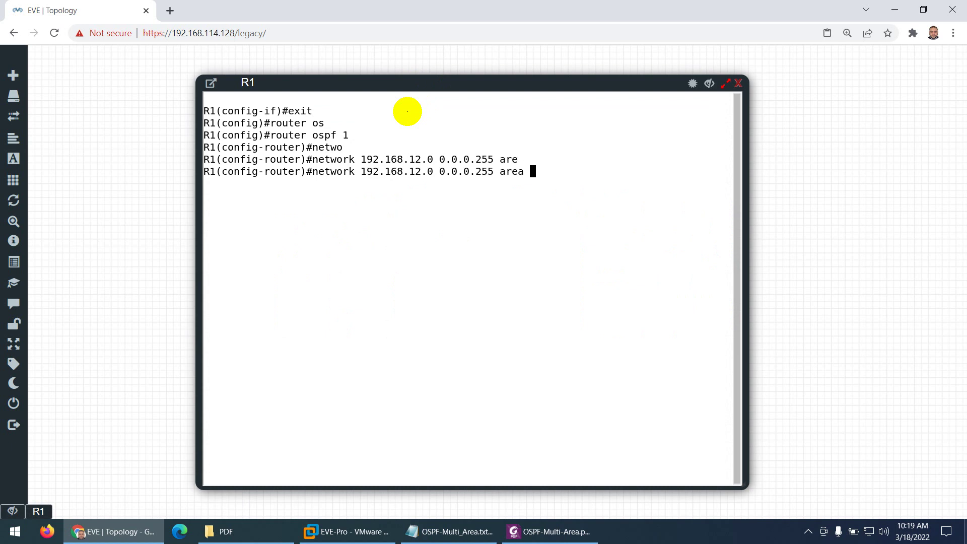
{"action": "type", "text": "0"}
{"action": "key", "text": "Return"}
Step: Advertise network 192.168.13.0 with wildcard 0.0.0.255 in area 1 on R1 and close its console
{"action": "key", "text": "Up"}
{"action": "key", "text": "Left"}
{"action": "key", "text": "Left"}
{"action": "key", "text": "Left"}
{"action": "key", "text": "Left"}
{"action": "key", "text": "Left"}
{"action": "key", "text": "Left"}
{"action": "key", "text": "Left"}
{"action": "key", "text": "Left"}
{"action": "key", "text": "Left"}
{"action": "key", "text": "Left"}
{"action": "key", "text": "Left"}
{"action": "key", "text": "Left"}
{"action": "key", "text": "Left"}
{"action": "key", "text": "Left"}
{"action": "key", "text": "Left"}
{"action": "key", "text": "Left"}
{"action": "key", "text": "Left"}
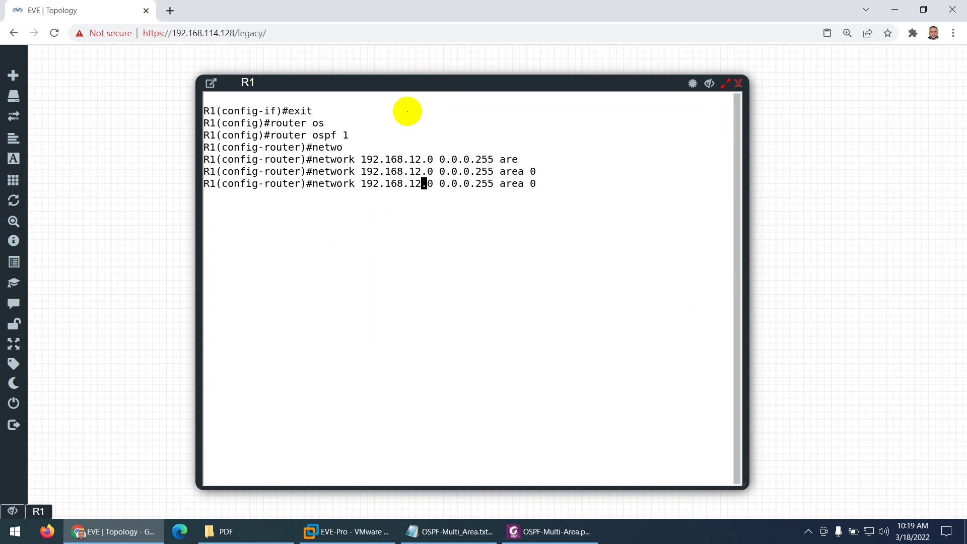
{"action": "key", "text": "BackSpace"}
{"action": "type", "text": "3"}
{"action": "key", "text": "Right"}
{"action": "key", "text": "Right"}
{"action": "key", "text": "Right"}
{"action": "key", "text": "Right"}
{"action": "key", "text": "Right"}
{"action": "key", "text": "Right"}
{"action": "key", "text": "Right"}
{"action": "key", "text": "Right"}
{"action": "key", "text": "Right"}
{"action": "key", "text": "Right"}
{"action": "key", "text": "Right"}
{"action": "key", "text": "Right"}
{"action": "type", "text": "1"}
{"action": "key", "text": "Return"}
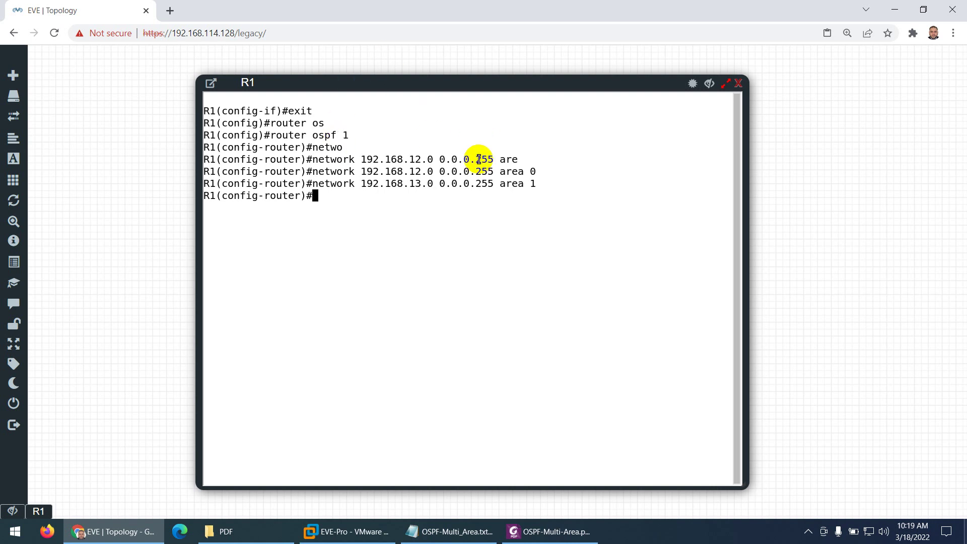
{"action": "left_click", "coordinate": [738, 83]}
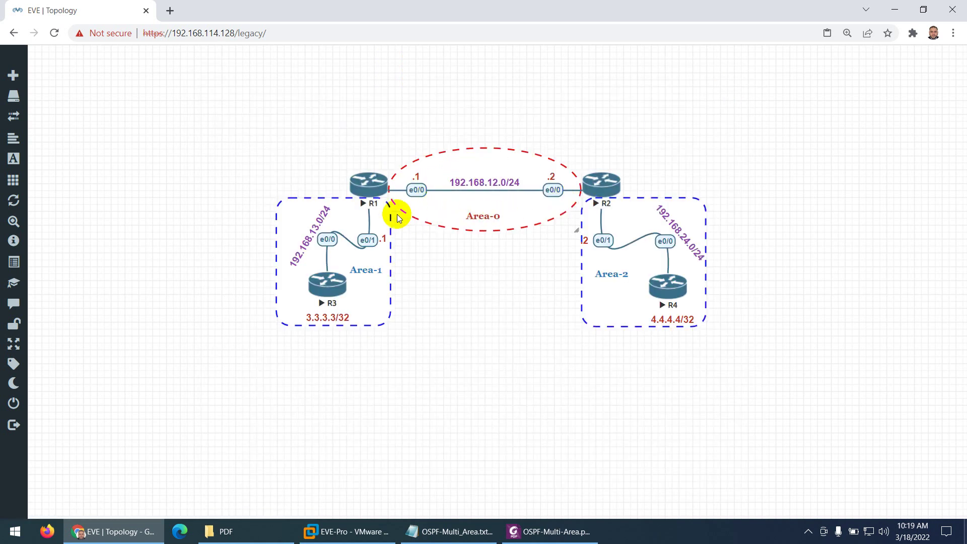
Step: In a new console for R2, exit interface configuration and start OSPF with process ID 1
{"action": "mouse_move", "coordinate": [344, 305]}
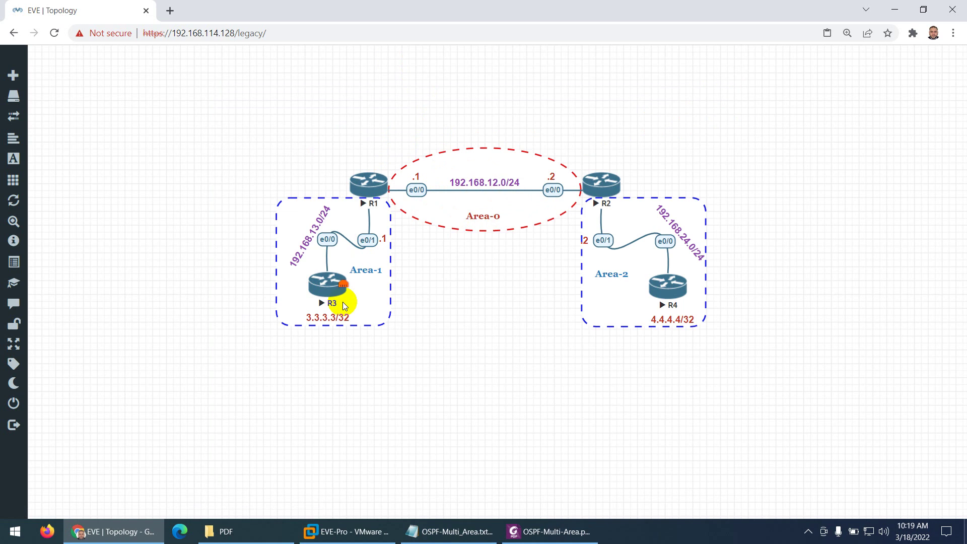
{"action": "left_click", "coordinate": [600, 189]}
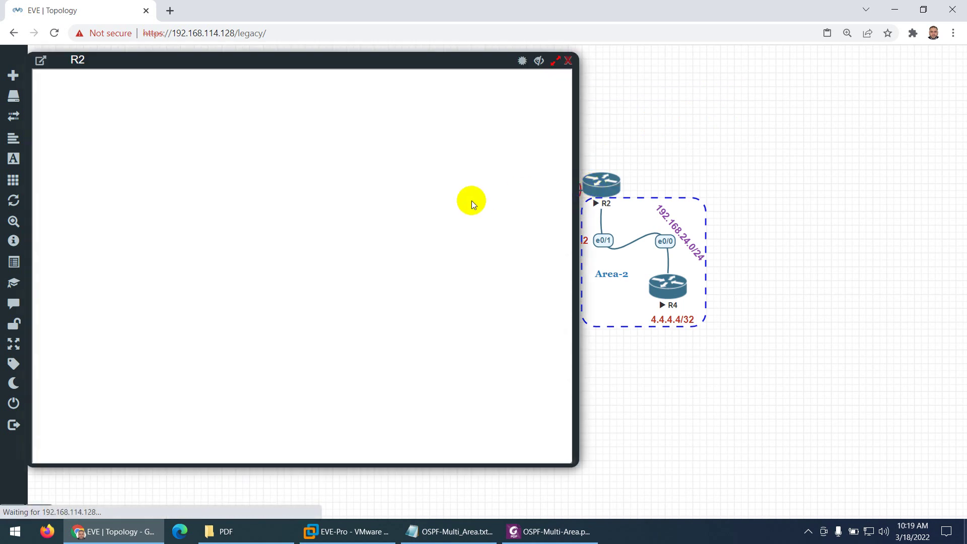
{"action": "type", "text": "exit"}
{"action": "key", "text": "Return"}
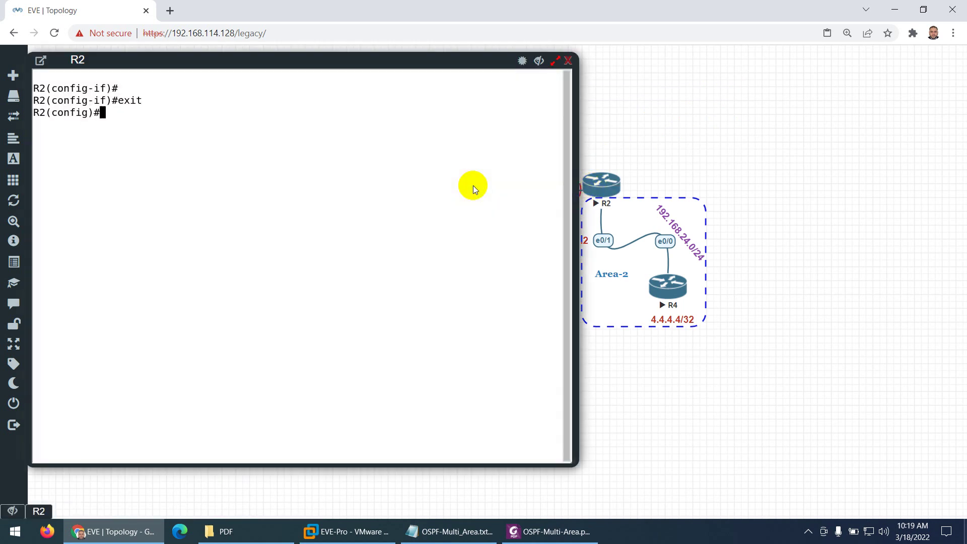
{"action": "type", "text": "router os"}
{"action": "key", "text": "Tab"}
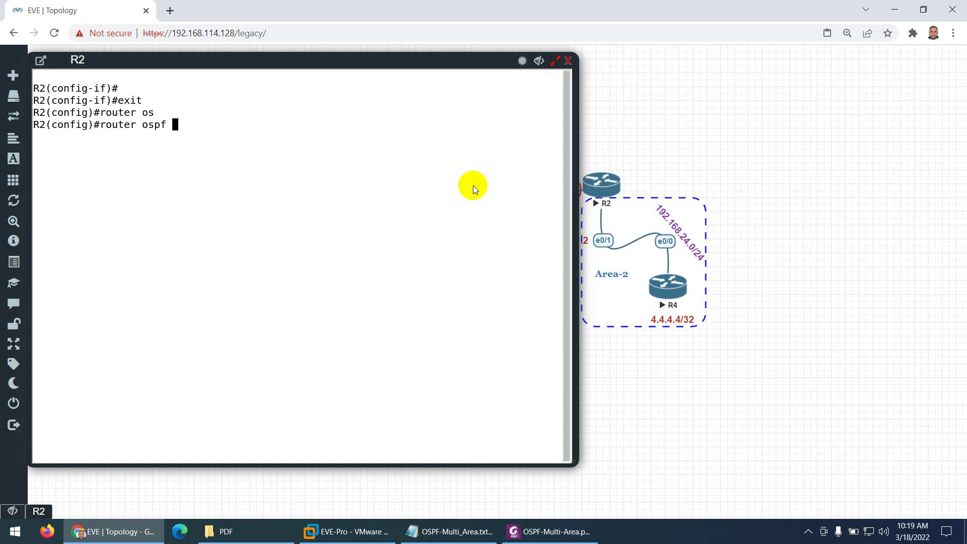
{"action": "type", "text": "1"}
{"action": "key", "text": "Return"}
Step: Advertise network 192.168.12.0 with wildcard 0.0.0.255 in area 0 under R2's OSPF process
{"action": "type", "text": "netw"}
{"action": "key", "text": "Tab"}
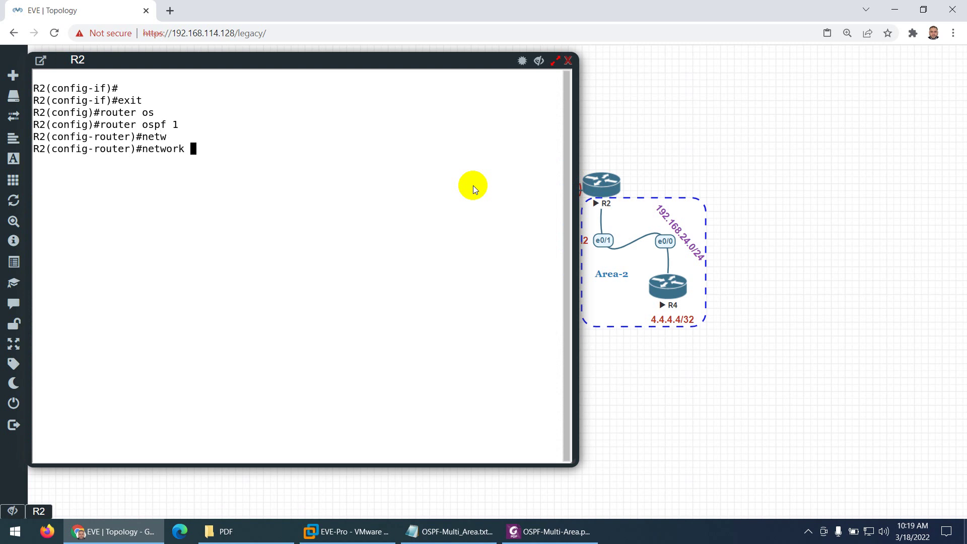
{"action": "type", "text": "192.168.12.0 are"}
{"action": "key", "text": "Tab"}
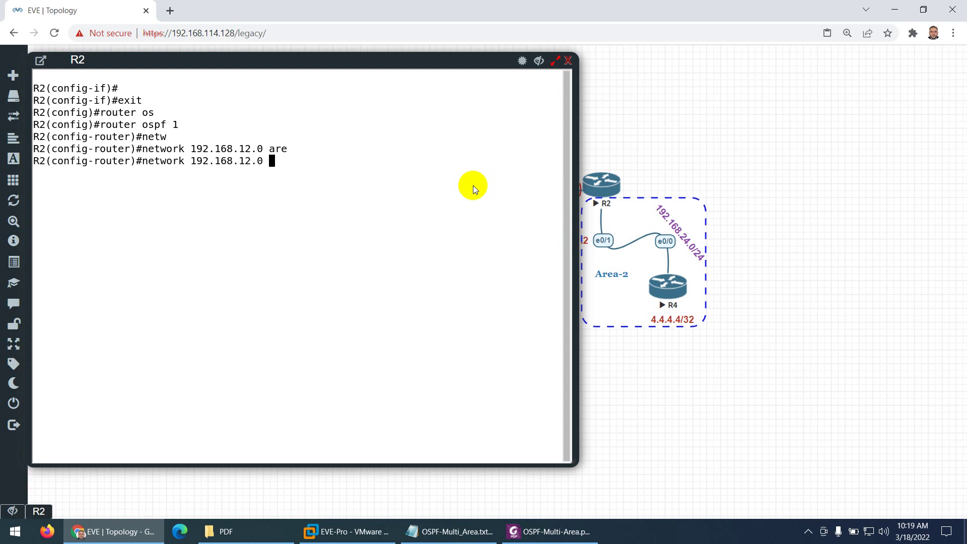
{"action": "type", "text": "0.0.0.255 are"}
{"action": "key", "text": "Tab"}
{"action": "type", "text": "0"}
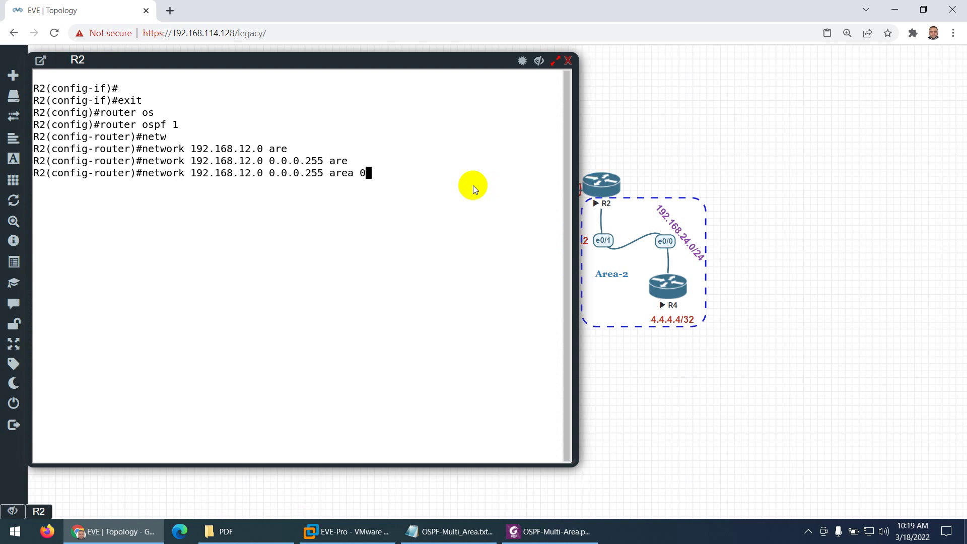
{"action": "key", "text": "Return"}
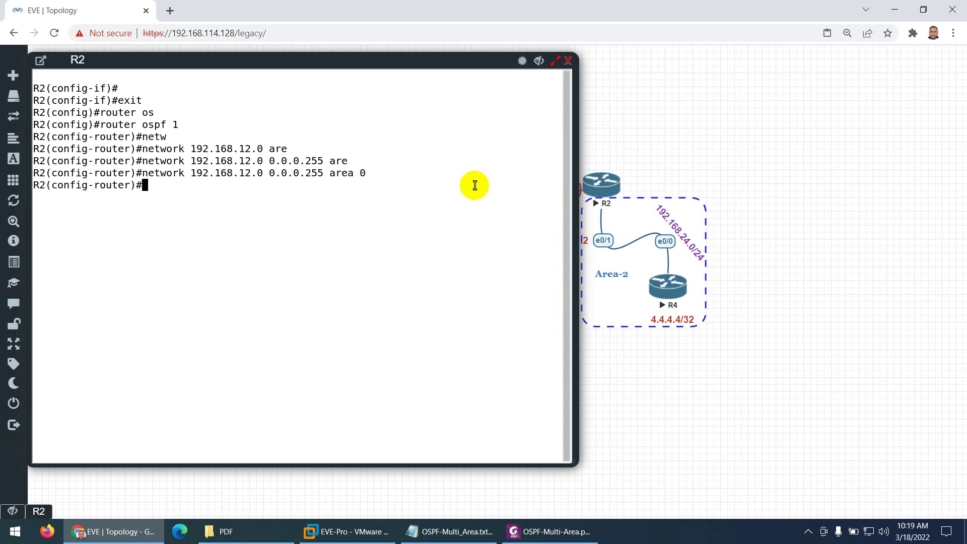
Step: Advertise network 192.168.24.0 with wildcard 0.0.0.255 in area 2 on R2 and close its console
{"action": "key", "text": "Up"}
{"action": "key", "text": "Left"}
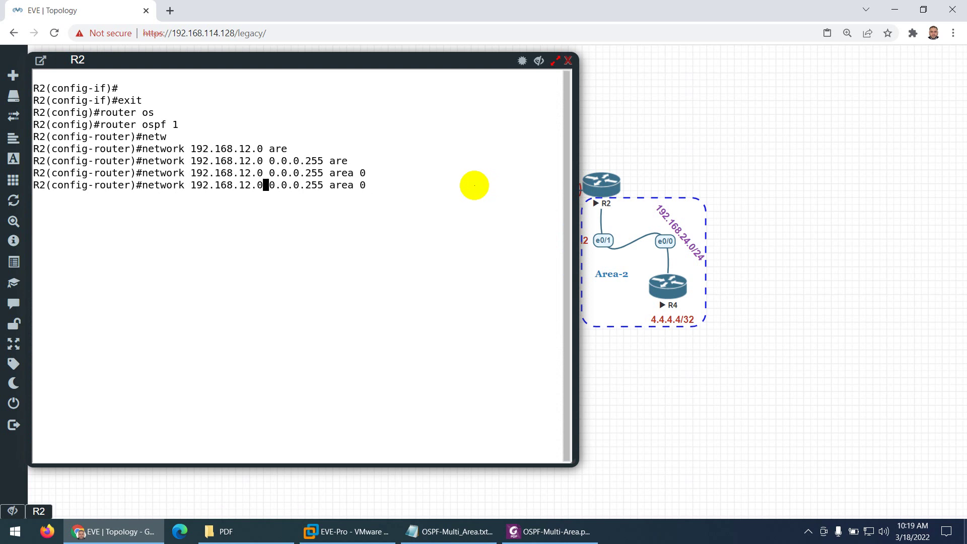
{"action": "key", "text": "BackSpace"}
{"action": "key", "text": "BackSpace"}
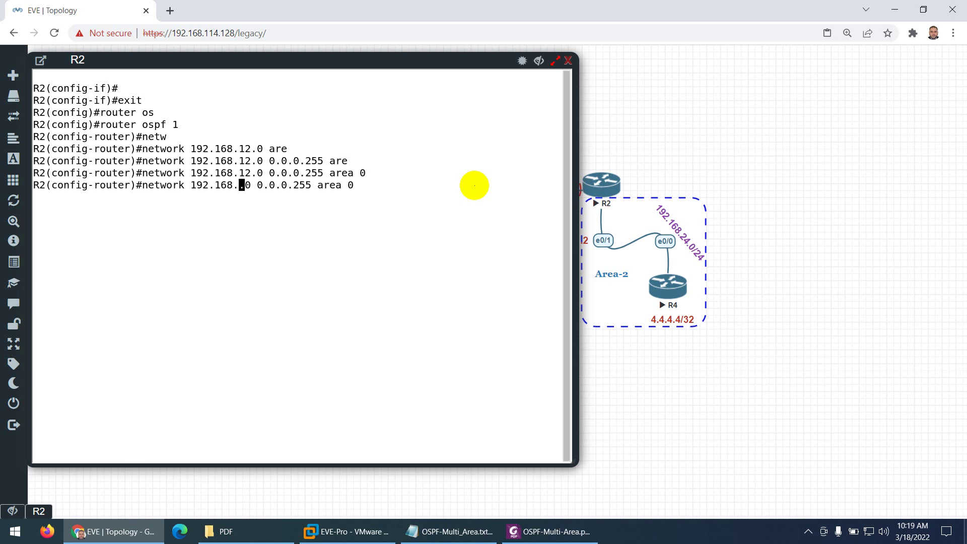
{"action": "type", "text": "24.0 0.0.0.255 area"}
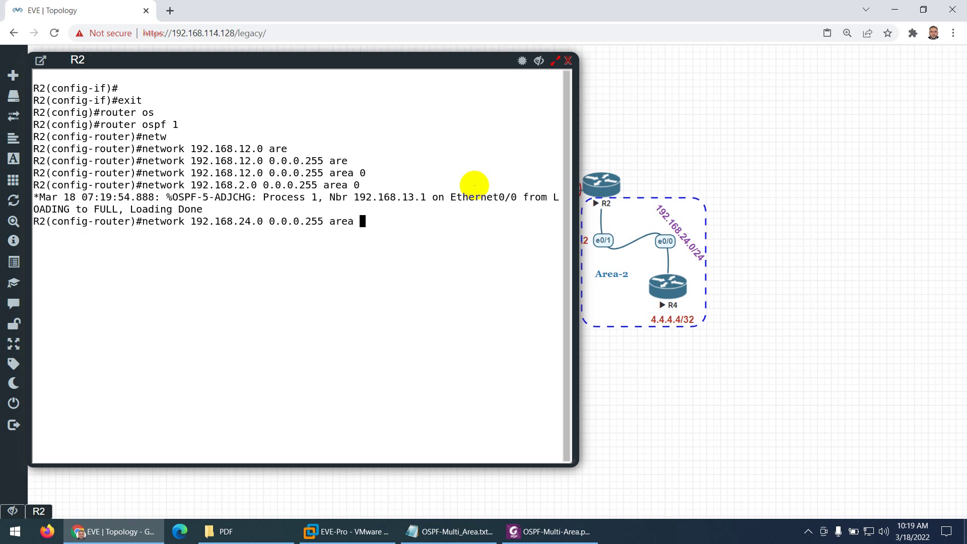
{"action": "type", "text": "2"}
{"action": "key", "text": "Return"}
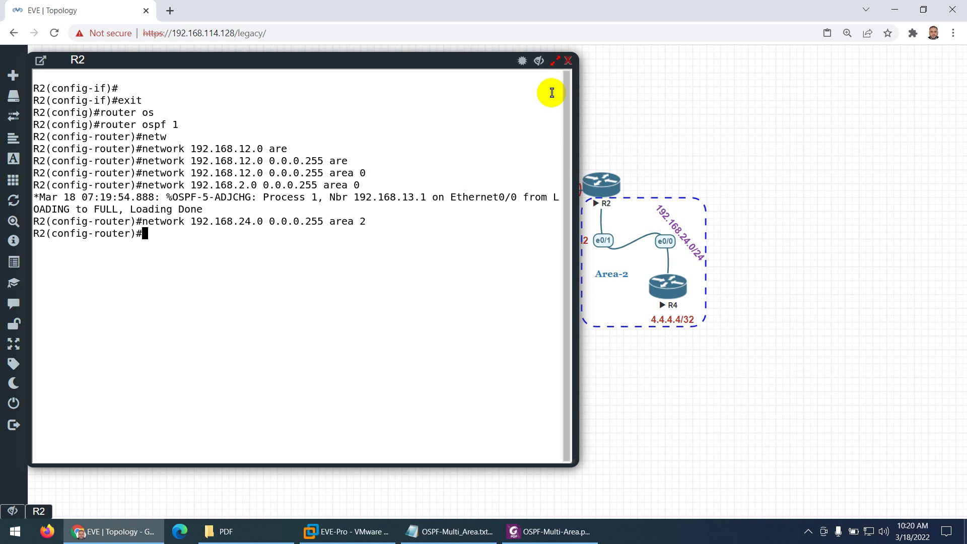
{"action": "left_click", "coordinate": [566, 62]}
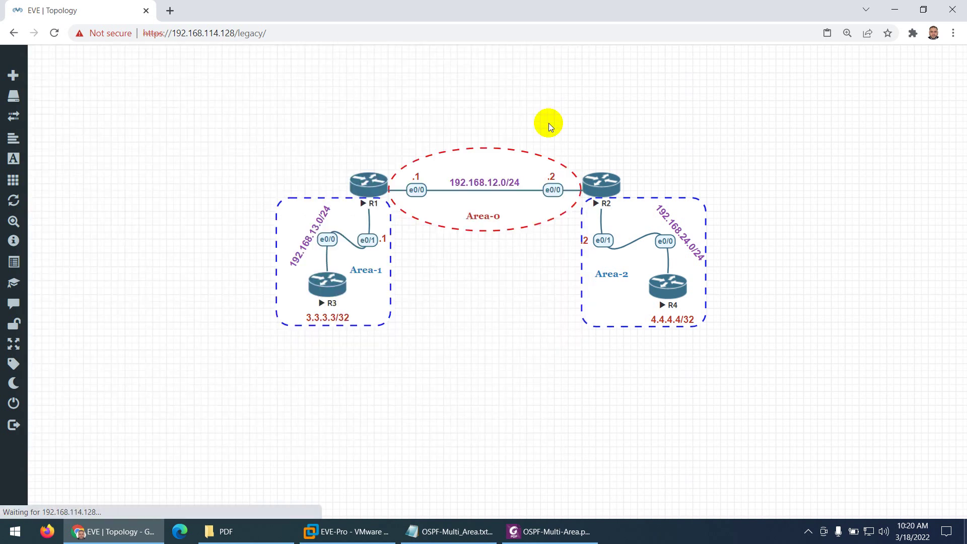
Step: Open a new console for R3 and move its window so Area-1 of the topology stays in view
{"action": "left_click", "coordinate": [314, 288]}
{"action": "left_click_drag", "start_coordinate": [262, 57], "coordinate": [631, 53]}
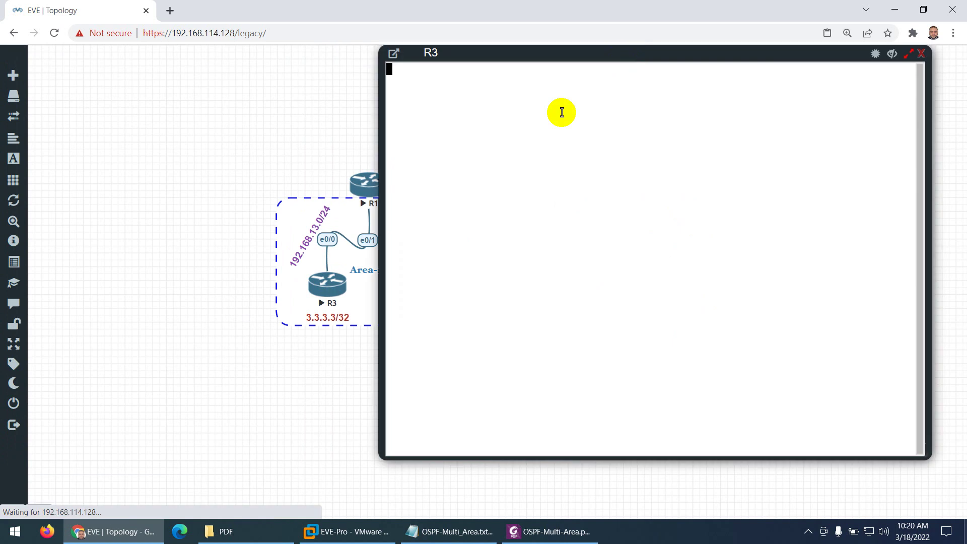
{"action": "left_click", "coordinate": [463, 207]}
Step: Exit interface configuration on R3 and start OSPF with process ID 1
{"action": "key", "text": "Return"}
{"action": "type", "text": "exit"}
{"action": "key", "text": "Return"}
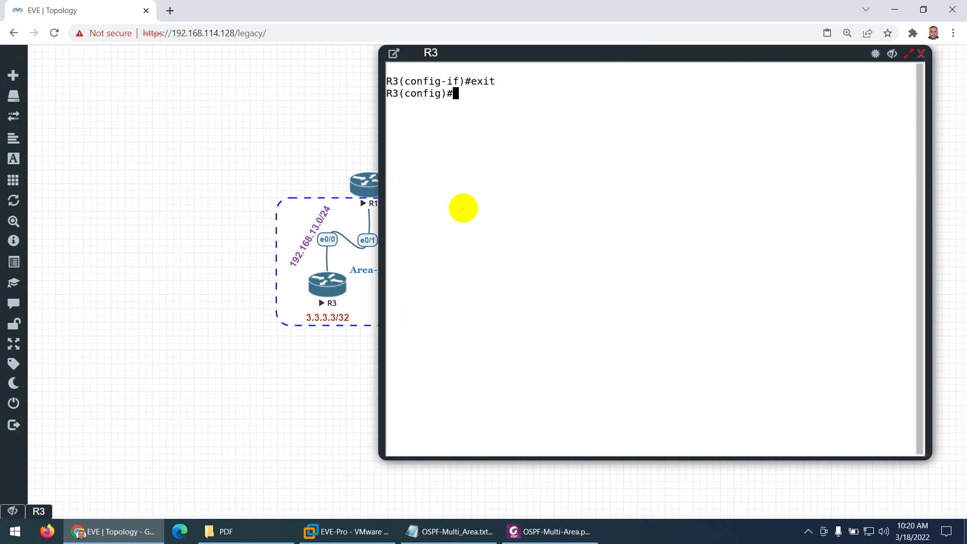
{"action": "type", "text": "router os"}
{"action": "key", "text": "Tab"}
{"action": "type", "text": "1"}
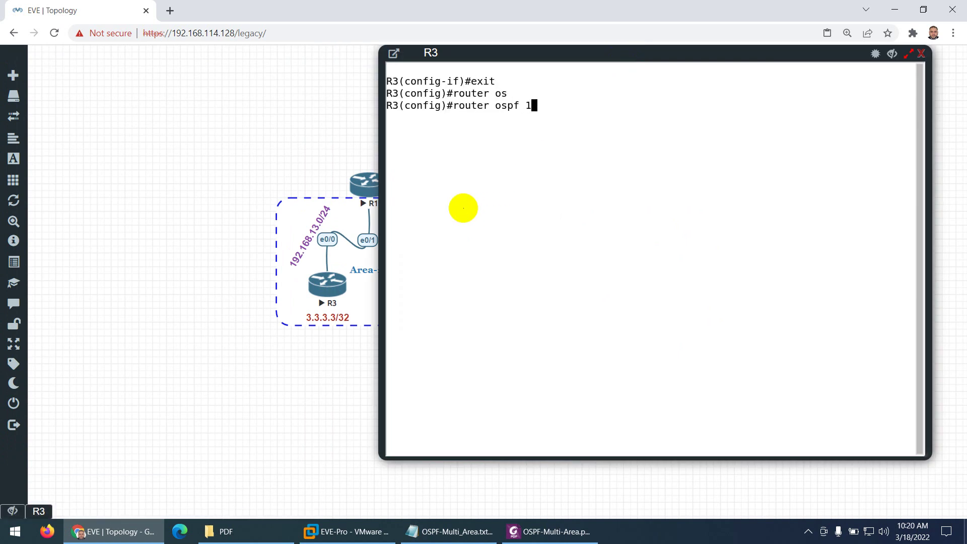
{"action": "key", "text": "Return"}
Step: Advertise network 192.168.13.0 with wildcard 0.0.0.255 in area 1 under R3's OSPF process
{"action": "type", "text": "net"}
{"action": "key", "text": "Tab"}
{"action": "type", "text": "192"}
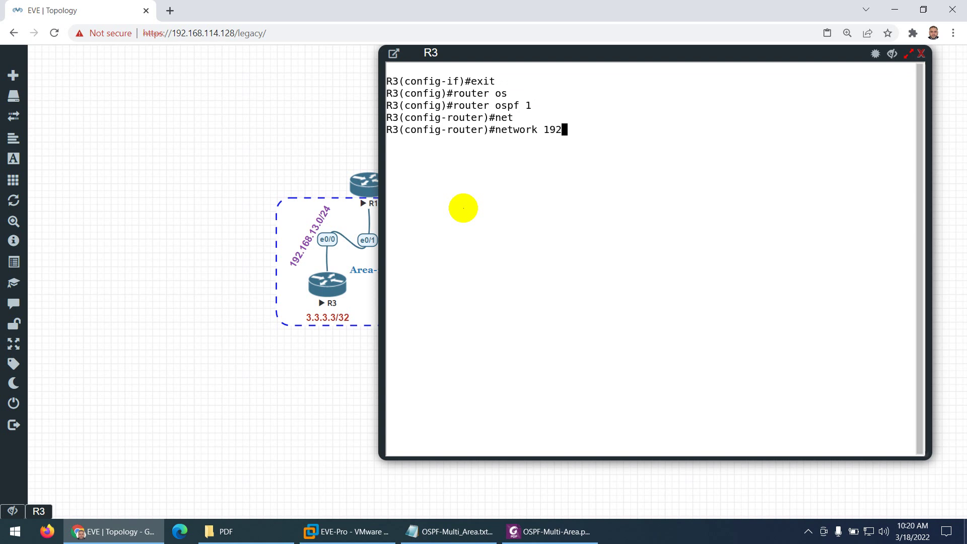
{"action": "type", "text": ".168.13.0 0.0.0.0"}
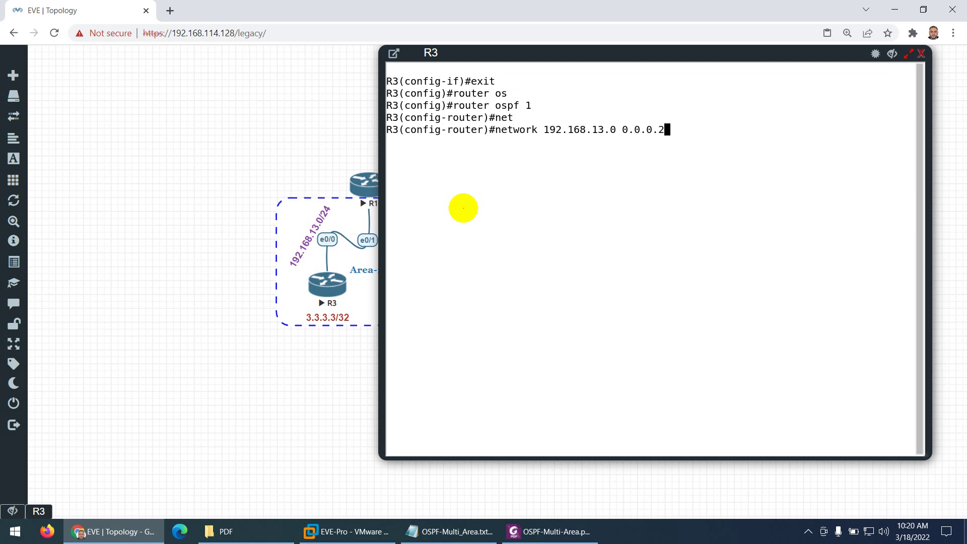
{"action": "type", "text": " are"}
{"action": "key", "text": "Tab"}
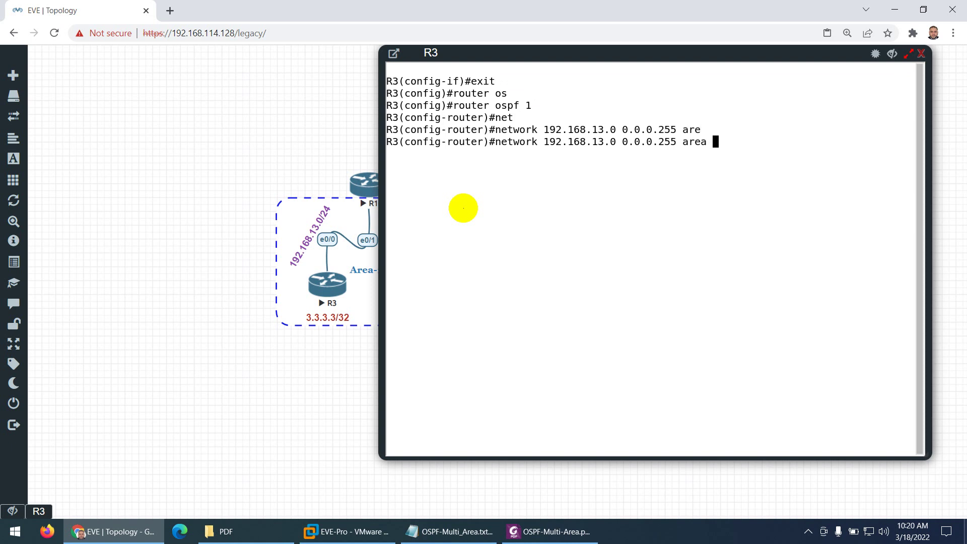
{"action": "type", "text": "1"}
{"action": "key", "text": "Return"}
Step: Advertise R3's loopback 3.3.3.3 with wildcard 0.0.0.0 in area 1 and close R3's console
{"action": "key", "text": "Up"}
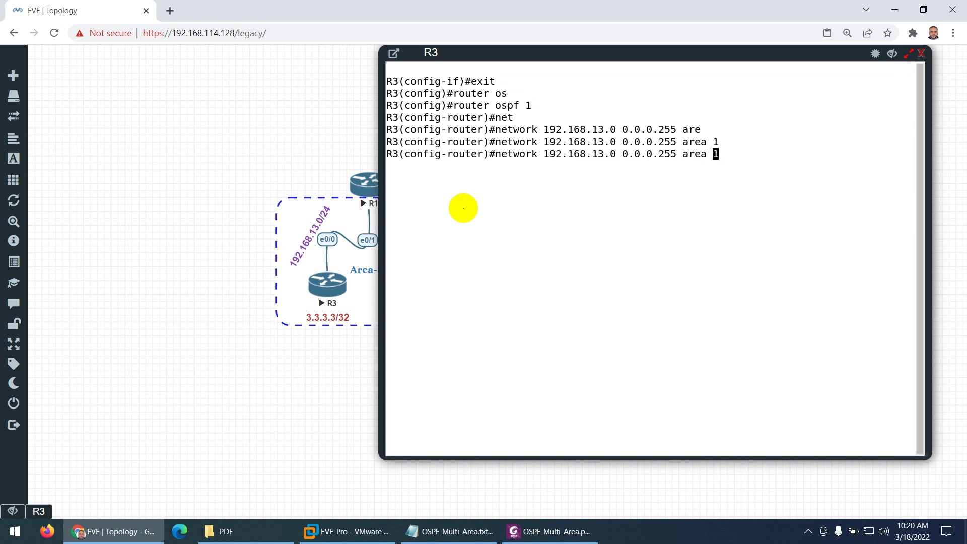
{"action": "key", "text": "Left"}
{"action": "key", "text": "Left"}
{"action": "key", "text": "Left"}
{"action": "key", "text": "Left"}
{"action": "key", "text": "Left"}
{"action": "key", "text": "Left"}
{"action": "key", "text": "Left"}
{"action": "key", "text": "Left"}
{"action": "key", "text": "Left"}
{"action": "key", "text": "Left"}
{"action": "key", "text": "Left"}
{"action": "key", "text": "Left"}
{"action": "key", "text": "Left"}
{"action": "key", "text": "Left"}
{"action": "key", "text": "Left"}
{"action": "key", "text": "Left"}
{"action": "key", "text": "Left"}
{"action": "key", "text": "Left"}
{"action": "key", "text": "Left"}
{"action": "key", "text": "BackSpace"}
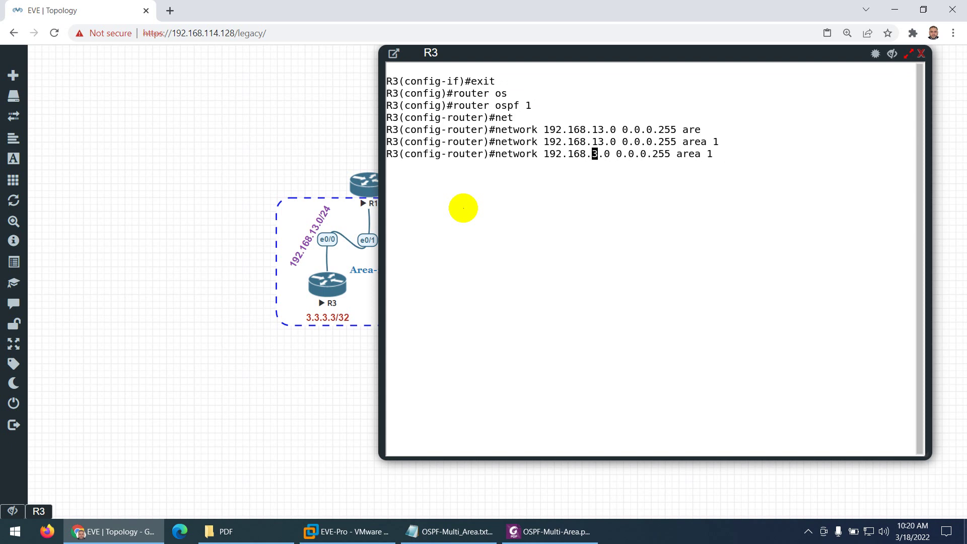
{"action": "key", "text": "BackSpace"}
{"action": "key", "text": "BackSpace"}
{"action": "key", "text": "BackSpace"}
{"action": "key", "text": "BackSpace"}
{"action": "key", "text": "BackSpace"}
{"action": "key", "text": "BackSpace"}
{"action": "key", "text": "BackSpace"}
{"action": "key", "text": "BackSpace"}
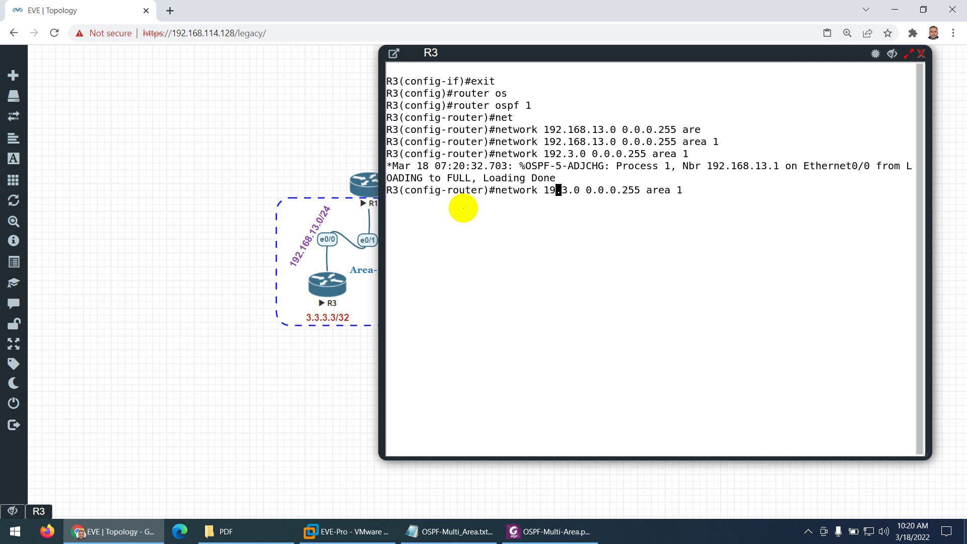
{"action": "type", "text": "3"}
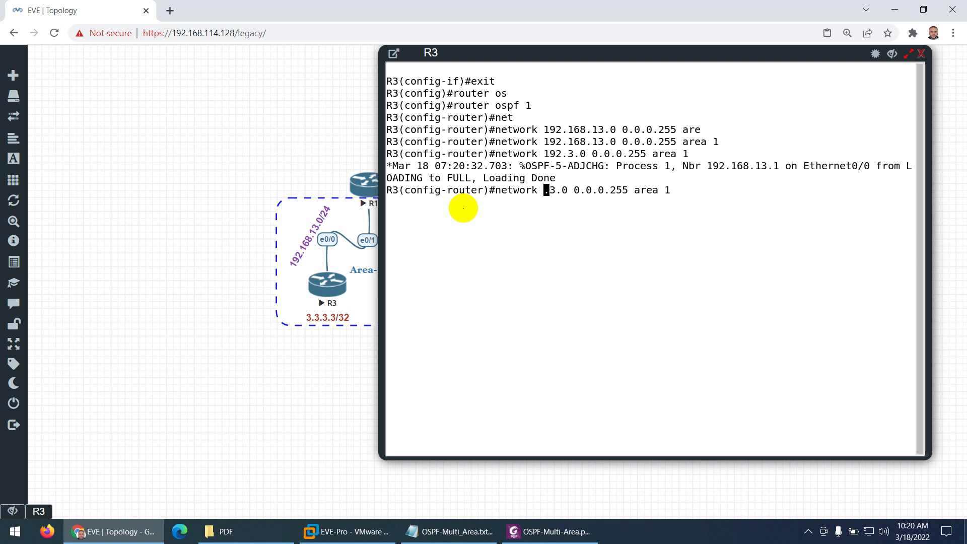
{"action": "type", "text": ".3"}
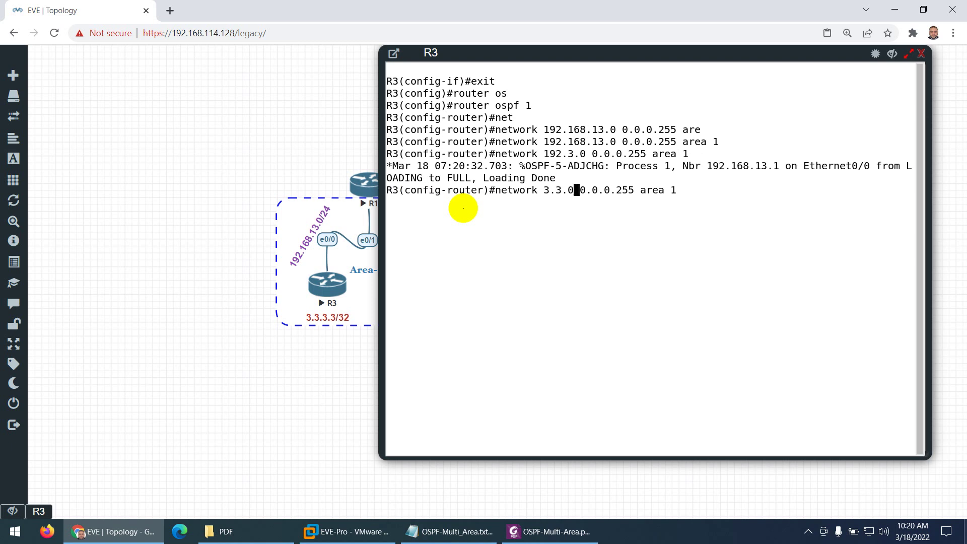
{"action": "key", "text": "Left"}
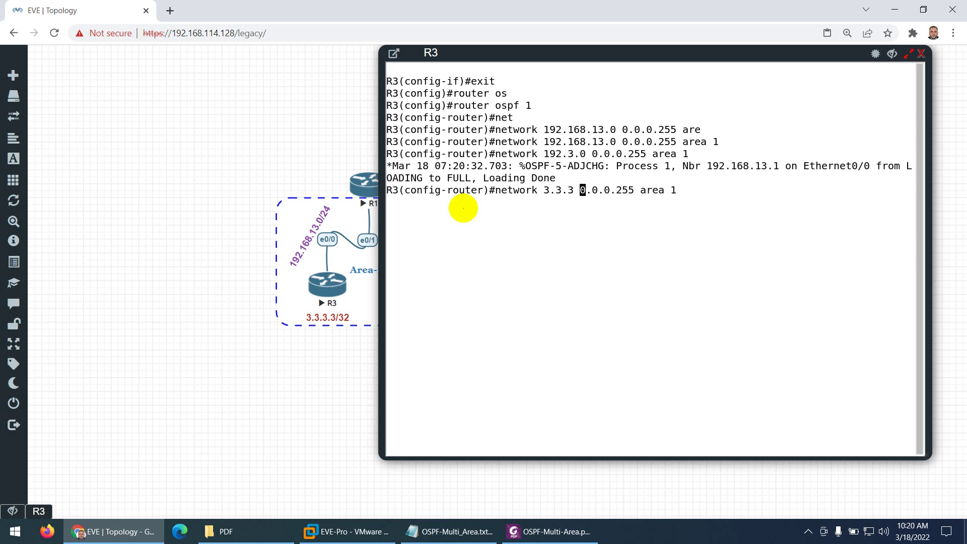
{"action": "type", "text": "3"}
{"action": "key", "text": "Right"}
{"action": "key", "text": "Right"}
{"action": "key", "text": "Right"}
{"action": "key", "text": "Right"}
{"action": "key", "text": "Right"}
{"action": "key", "text": "Right"}
{"action": "key", "text": "Right"}
{"action": "key", "text": "Right"}
{"action": "key", "text": "Right"}
{"action": "key", "text": "Right"}
{"action": "key", "text": "BackSpace"}
{"action": "key", "text": "BackSpace"}
{"action": "key", "text": "BackSpace"}
{"action": "type", "text": "0"}
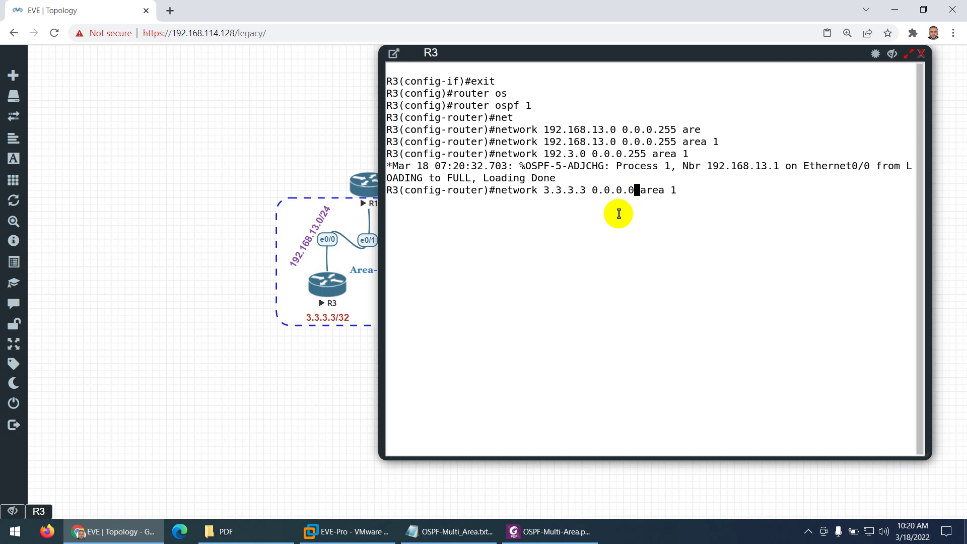
{"action": "key", "text": "Right"}
{"action": "key", "text": "Right"}
{"action": "key", "text": "Right"}
{"action": "key", "text": "Right"}
{"action": "key", "text": "Right"}
{"action": "key", "text": "Right"}
{"action": "key", "text": "Return"}
{"action": "left_click", "coordinate": [920, 55]}
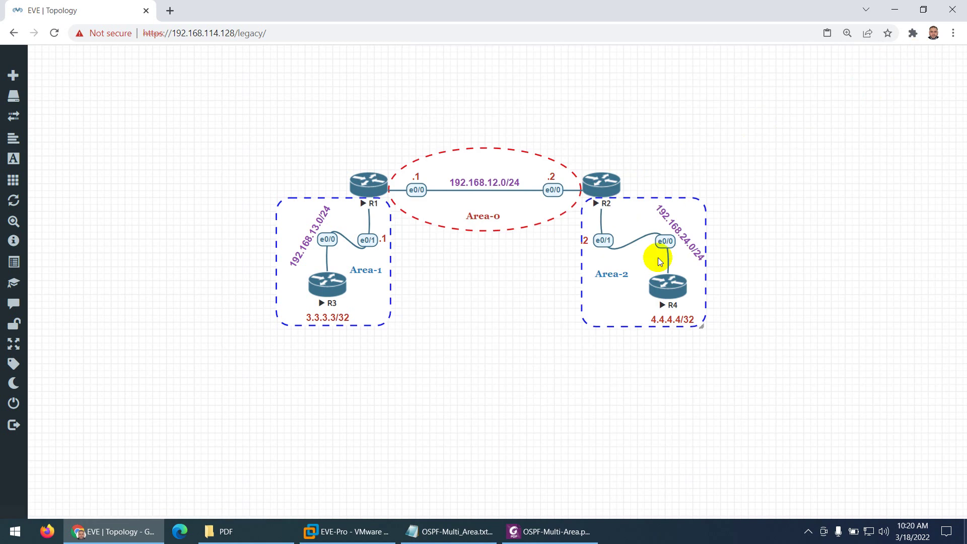
Step: In a new console for R4, exit interface configuration and start OSPF with process ID 1
{"action": "left_click", "coordinate": [656, 289]}
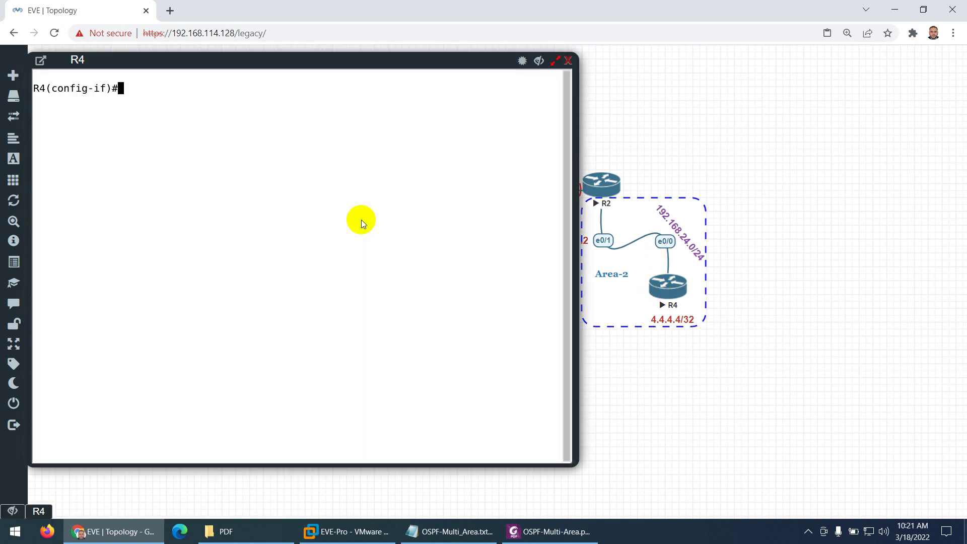
{"action": "type", "text": "exit"}
{"action": "key", "text": "Return"}
{"action": "type", "text": "rout"}
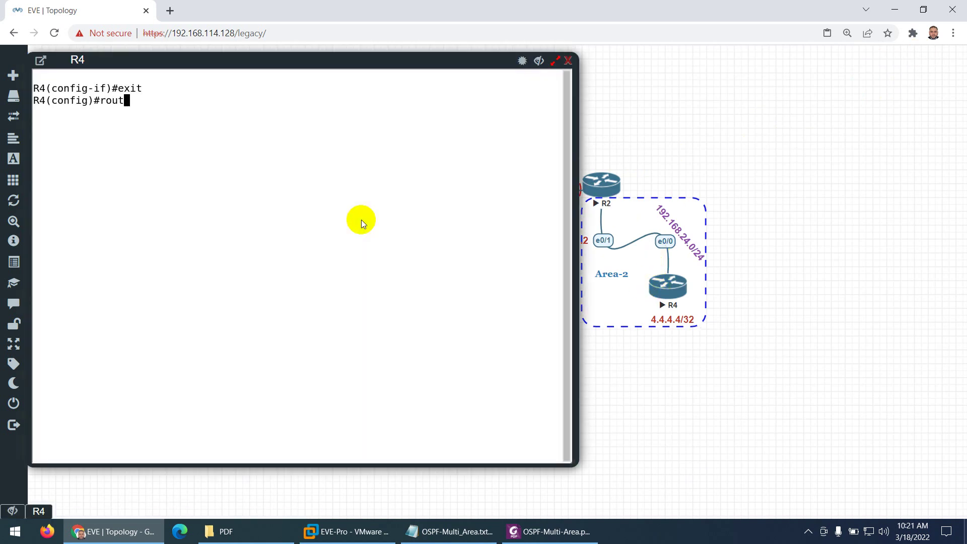
{"action": "type", "text": "er os"}
{"action": "key", "text": "Tab"}
{"action": "type", "text": "1"}
{"action": "key", "text": "Return"}
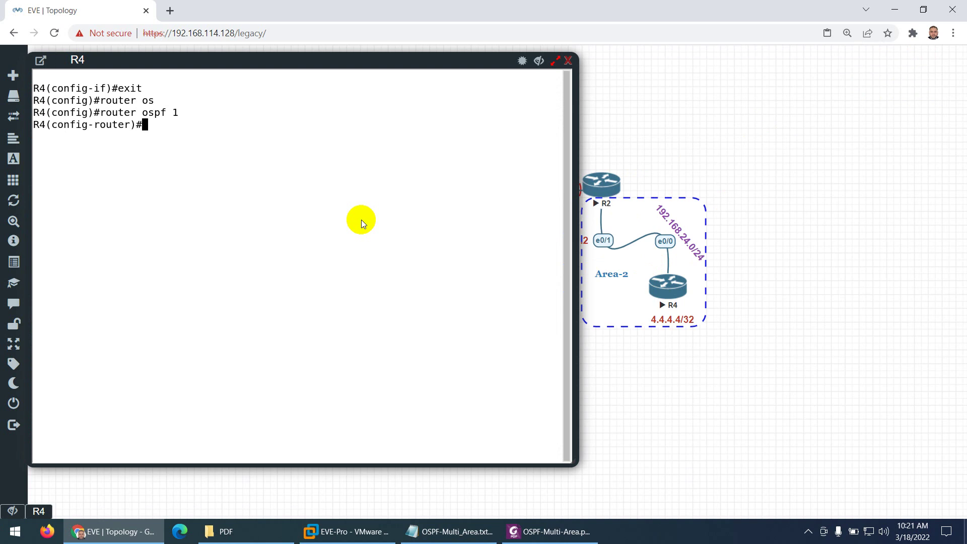
Step: Advertise network 192.168.24.0 with wildcard 0.0.0.255 in area 2 under R4's OSPF process
{"action": "type", "text": "network 192.168.24.0 ne"}
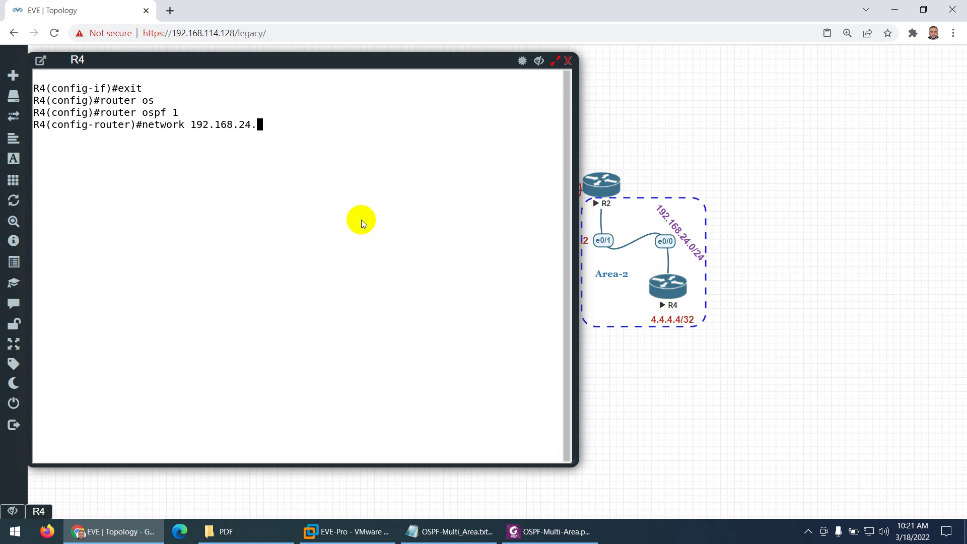
{"action": "key", "text": "BackSpace"}
{"action": "key", "text": "BackSpace"}
{"action": "type", "text": "0.0.0.255 are"}
{"action": "key", "text": "Tab"}
{"action": "type", "text": "2"}
{"action": "key", "text": "Return"}
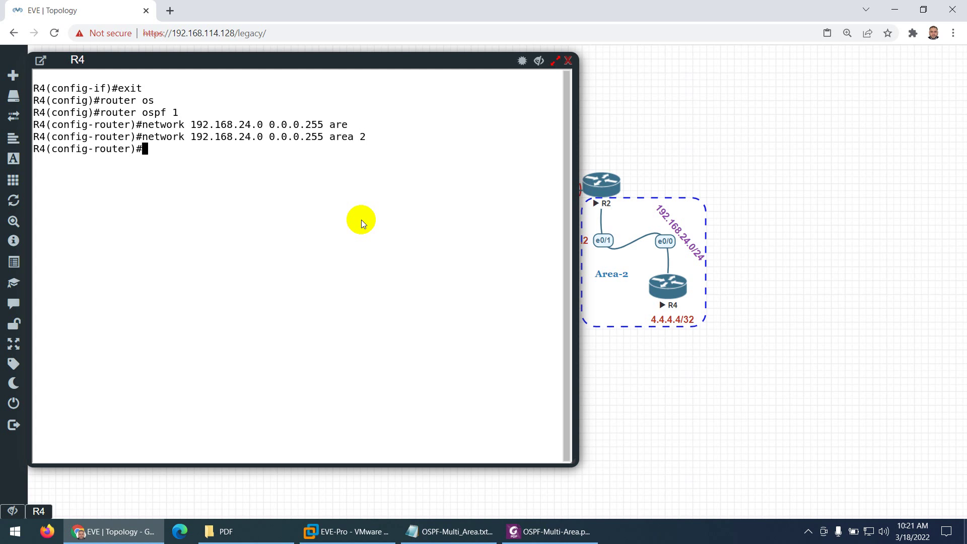
Step: Advertise R4's loopback 4.4.4.4 with wildcard 0.0.0.0 in area 2
{"action": "type", "text": "network 4.4.4.4 0.0.0.0"}
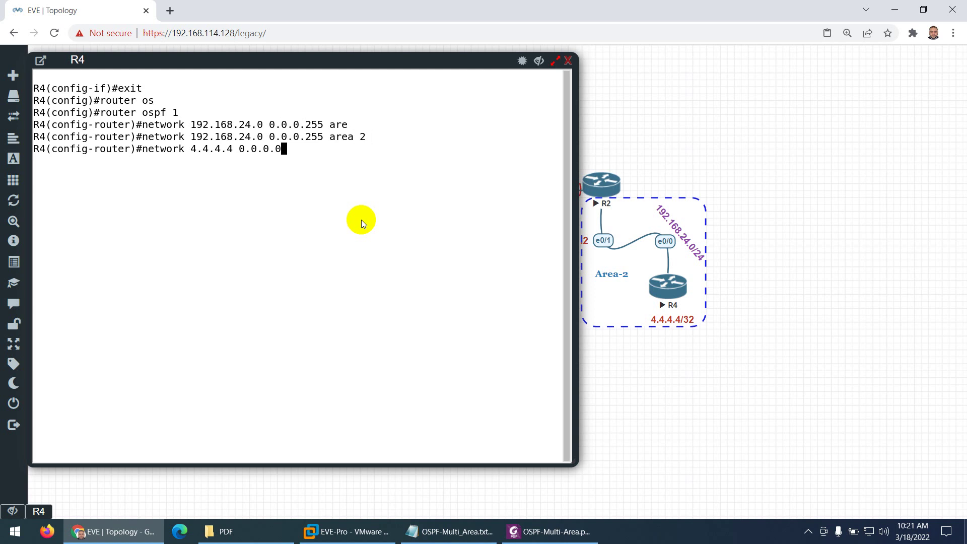
{"action": "type", "text": " are"}
{"action": "key", "text": "Tab"}
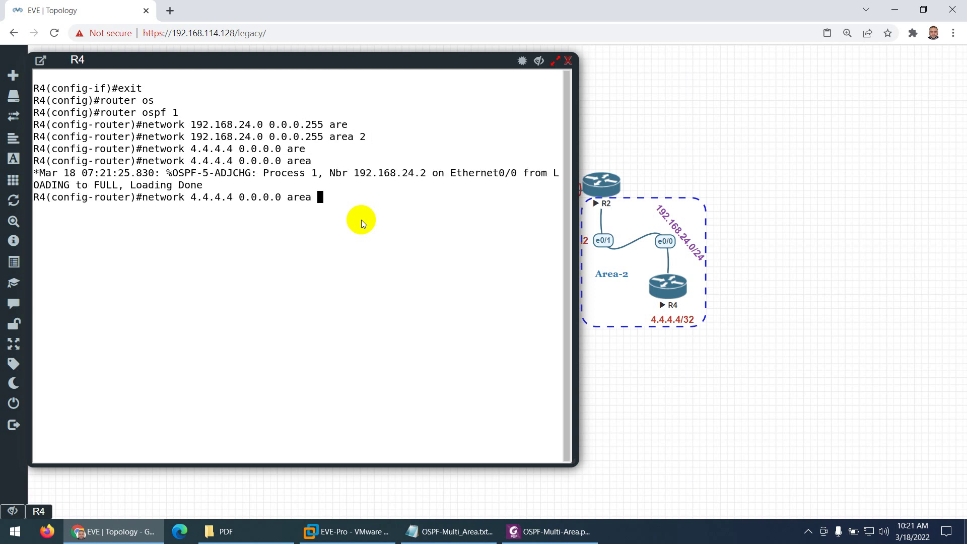
{"action": "type", "text": "2"}
{"action": "key", "text": "Return"}
{"action": "key", "text": "Return"}
{"action": "key", "text": "Return"}
{"action": "key", "text": "Return"}
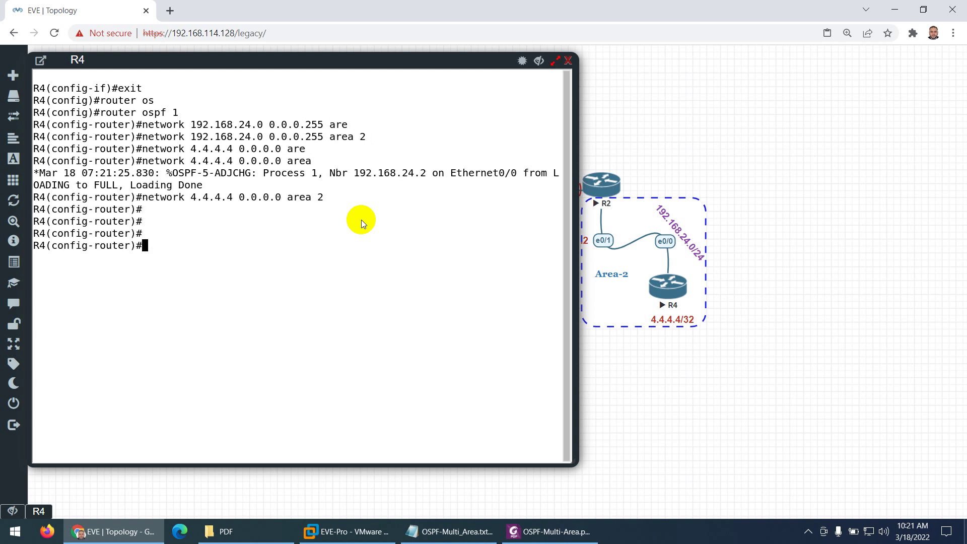
Step: Return R4 to privileged mode and list its OSPF neighbors with show ip ospf neighbor
{"action": "key", "text": "ctrl+z"}
{"action": "key", "text": "Return"}
{"action": "key", "text": "Return"}
{"action": "type", "text": "show ip o"}
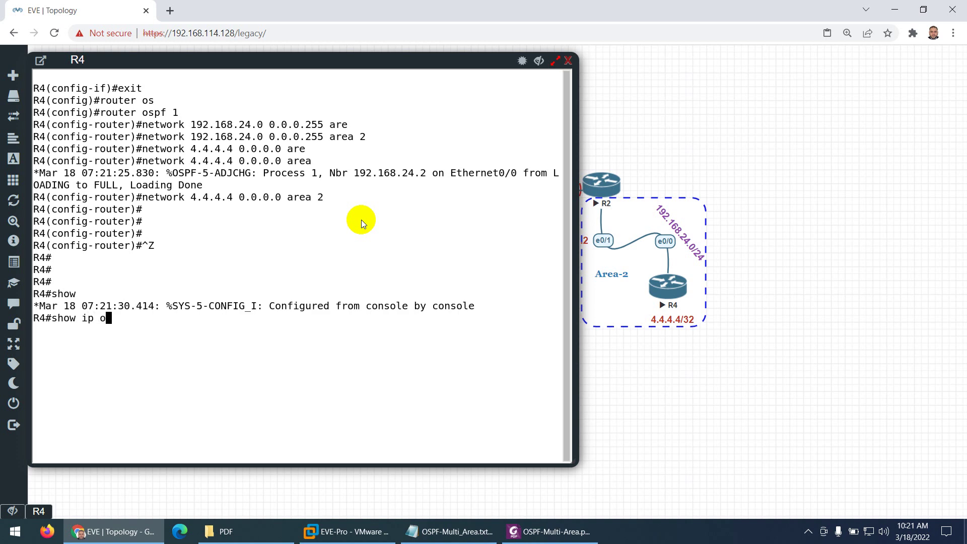
{"action": "type", "text": "s"}
{"action": "key", "text": "Tab"}
{"action": "type", "text": "ne"}
{"action": "key", "text": "Tab"}
{"action": "key", "text": "Return"}
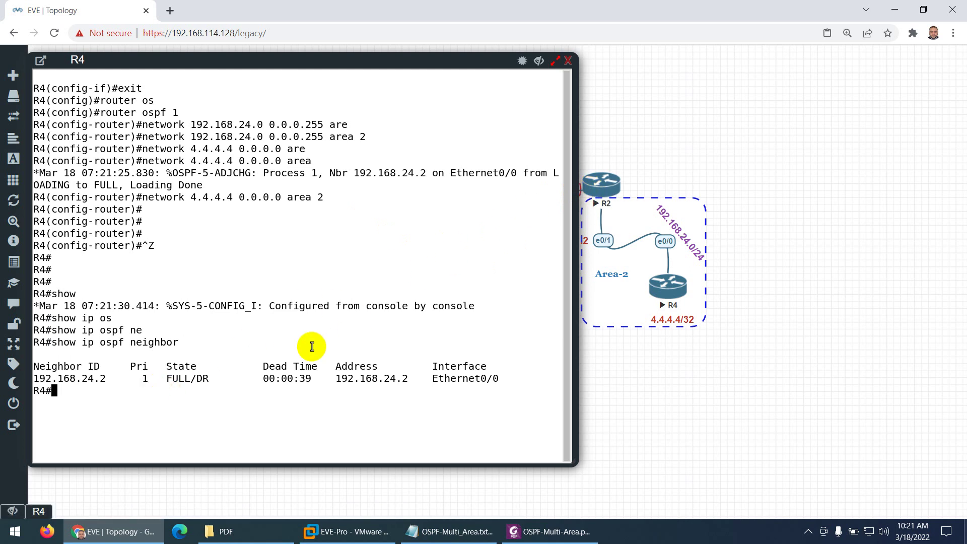
Step: Display R4's OSPF-learned routes with show ip route ospf
{"action": "type", "text": "show ip route so"}
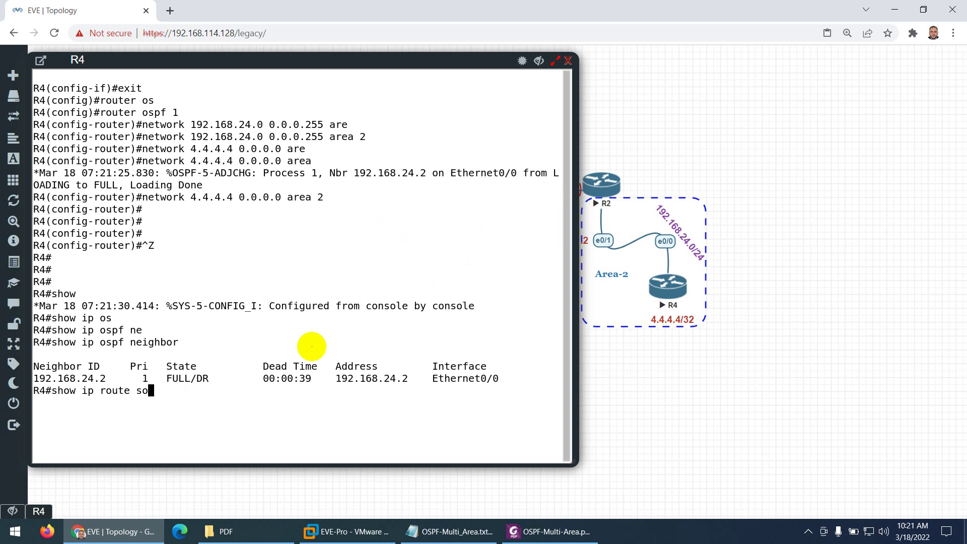
{"action": "key", "text": "Tab"}
{"action": "type", "text": "os"}
{"action": "key", "text": "Tab"}
{"action": "key", "text": "Return"}
{"action": "key", "text": "Return"}
{"action": "key", "text": "Return"}
{"action": "key", "text": "Return"}
{"action": "key", "text": "Return"}
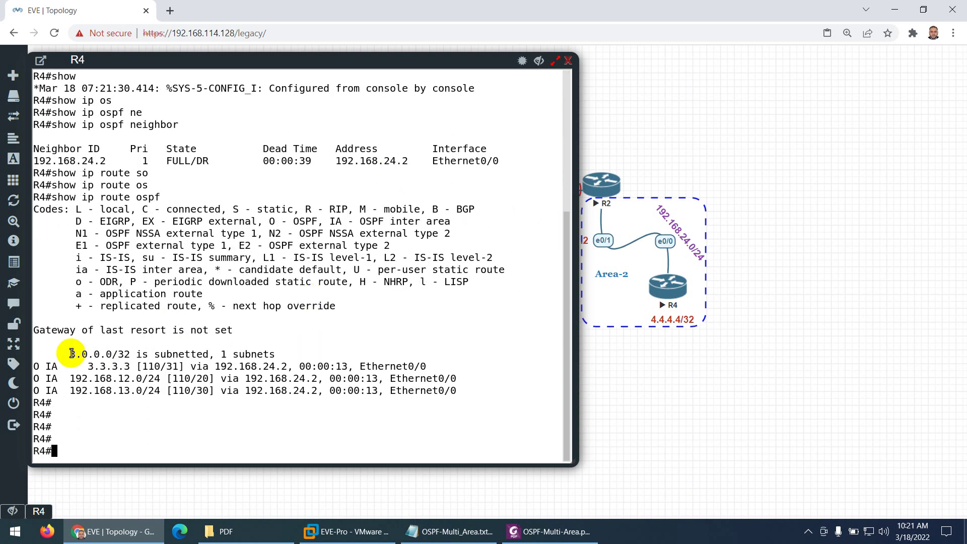
Step: Ping R3's loopback 3.3.3.3 from R4 using source 4.4.4.4, and close R4's console
{"action": "type", "text": "ping"}
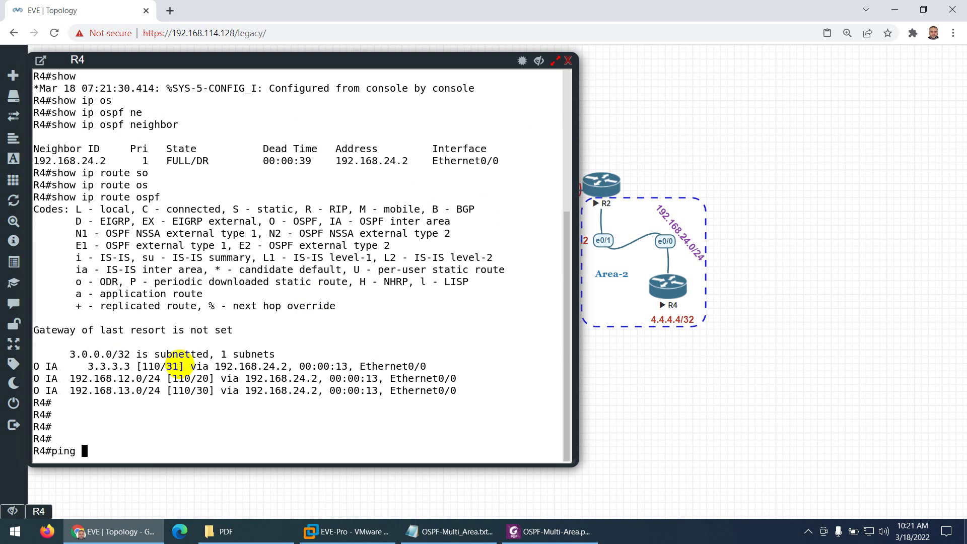
{"action": "type", "text": " 3.3.3.3 sou"}
{"action": "key", "text": "Tab"}
{"action": "type", "text": "4.4."}
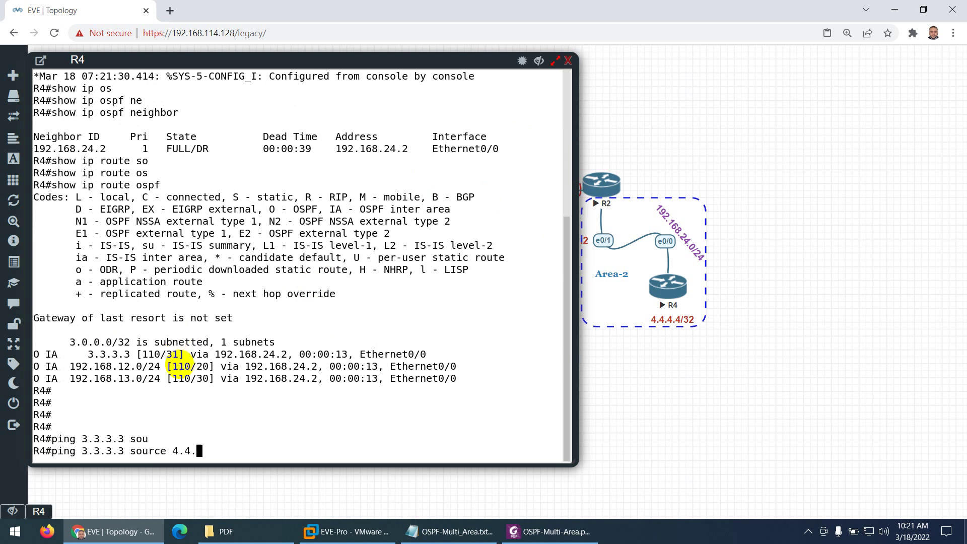
{"action": "type", "text": "4.4"}
{"action": "key", "text": "Return"}
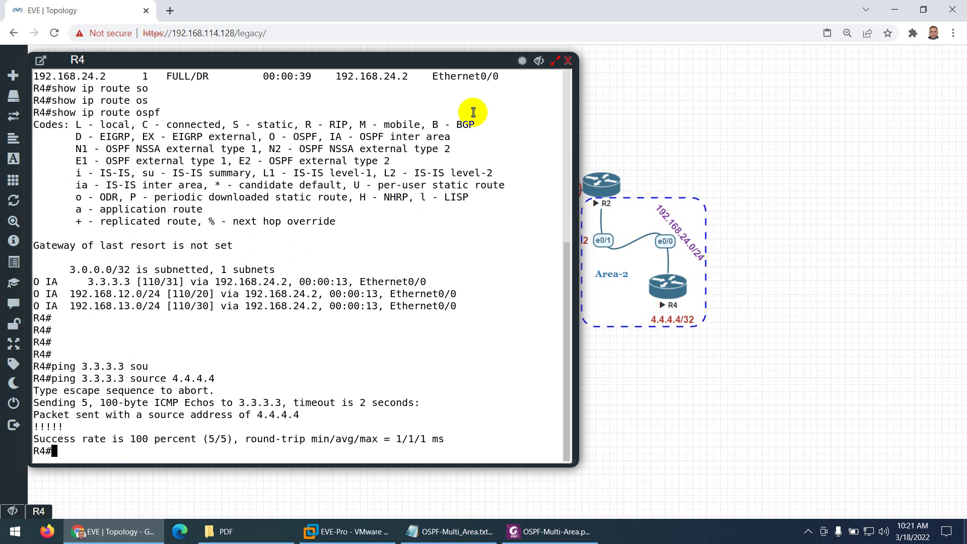
{"action": "left_click", "coordinate": [568, 61]}
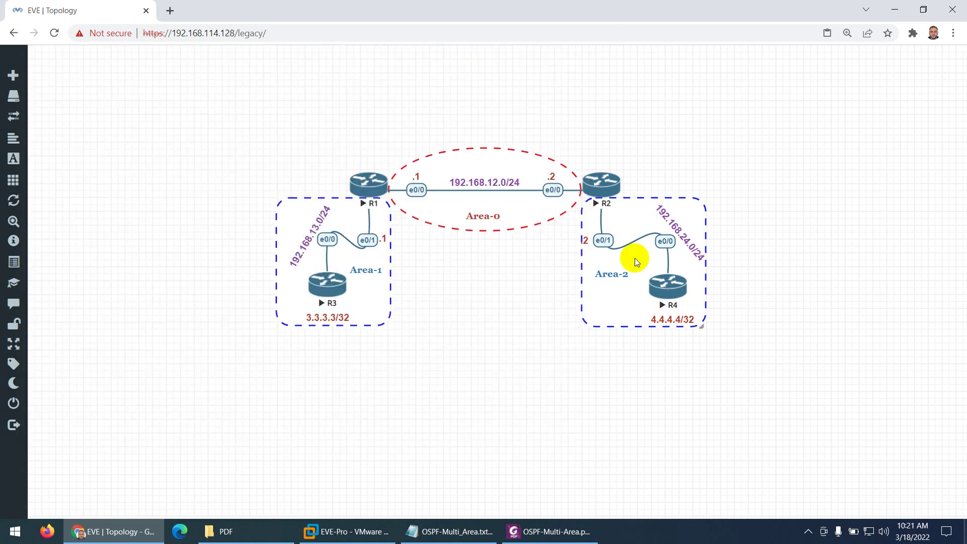
Step: In a new console for R3, return to privileged mode and display the OSPF-learned routes
{"action": "left_click", "coordinate": [326, 286]}
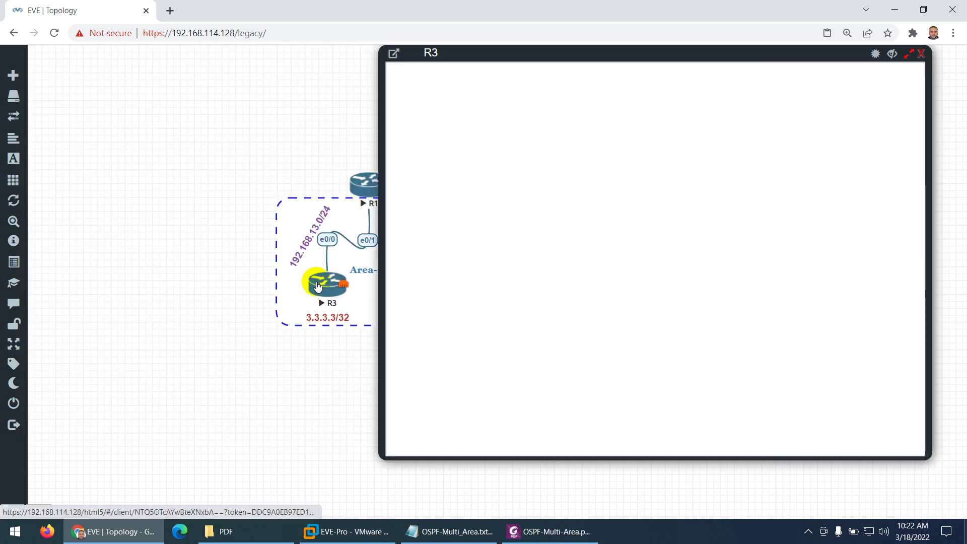
{"action": "key", "text": "ctrl+z"}
{"action": "key", "text": "Return"}
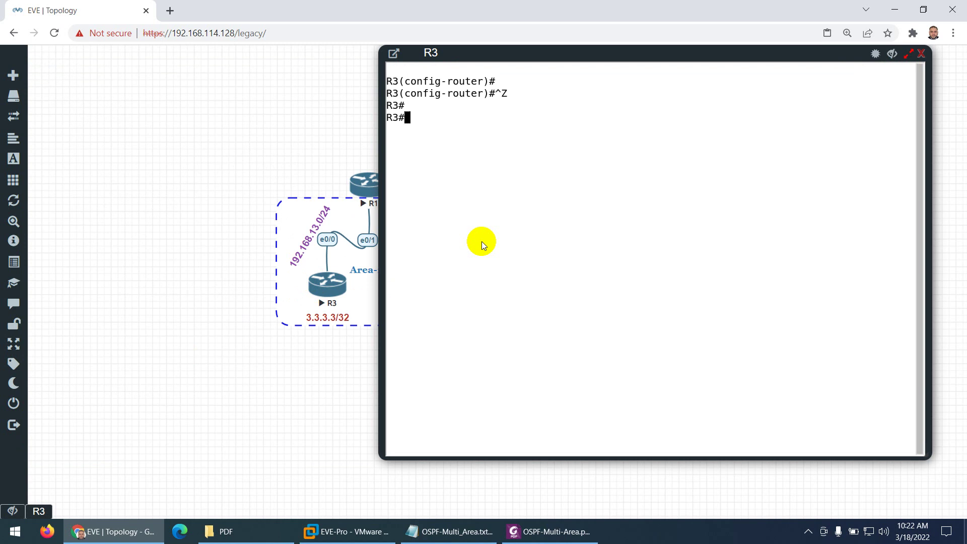
{"action": "type", "text": "show ip route so"}
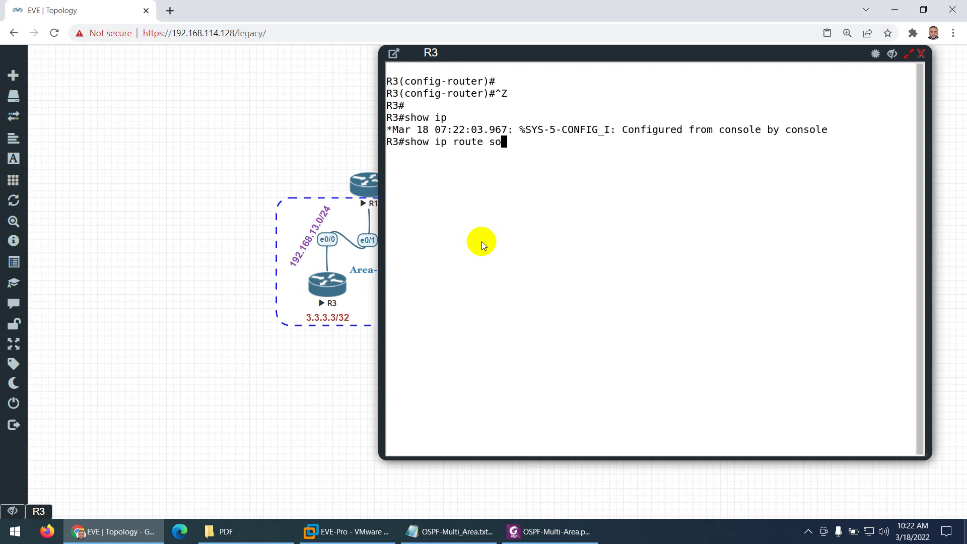
{"action": "key", "text": "Tab"}
{"action": "key", "text": "Return"}
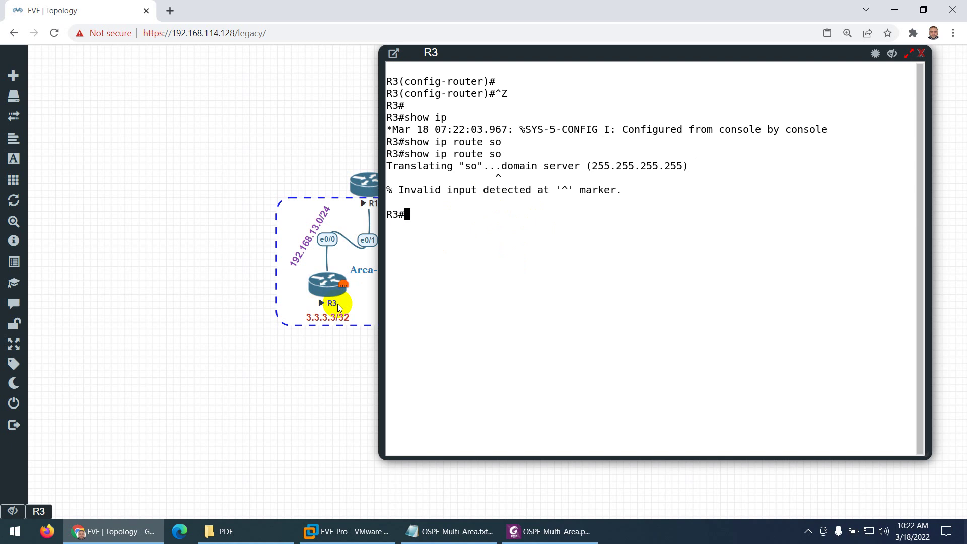
{"action": "type", "text": "show ip"}
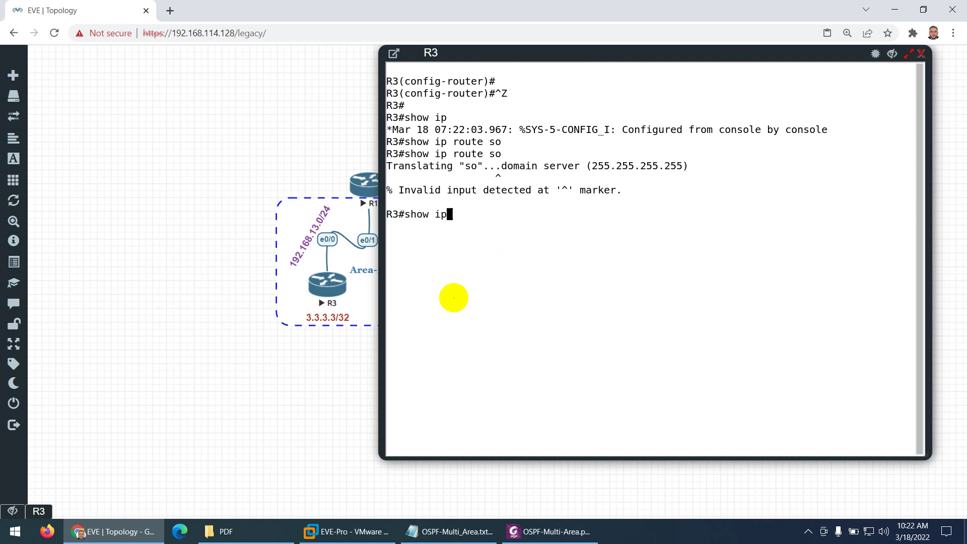
{"action": "type", "text": " route osp"}
{"action": "key", "text": "Return"}
Step: Ping R4's loopback 4.4.4.4 from R3 using loopback 3 as the source
{"action": "type", "text": "ping "}
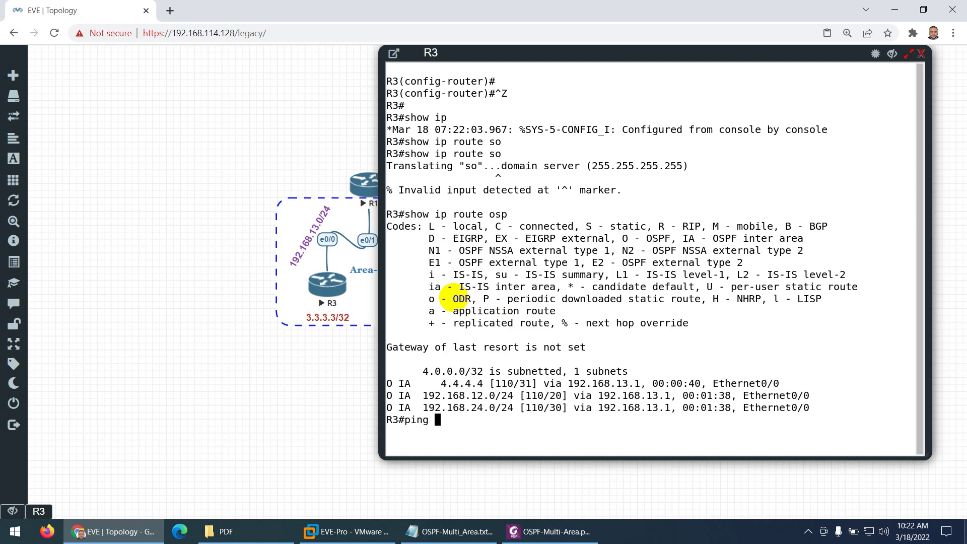
{"action": "type", "text": "4.4.4.4 sou"}
{"action": "key", "text": "Tab"}
{"action": "type", "text": "loo"}
{"action": "key", "text": "Tab"}
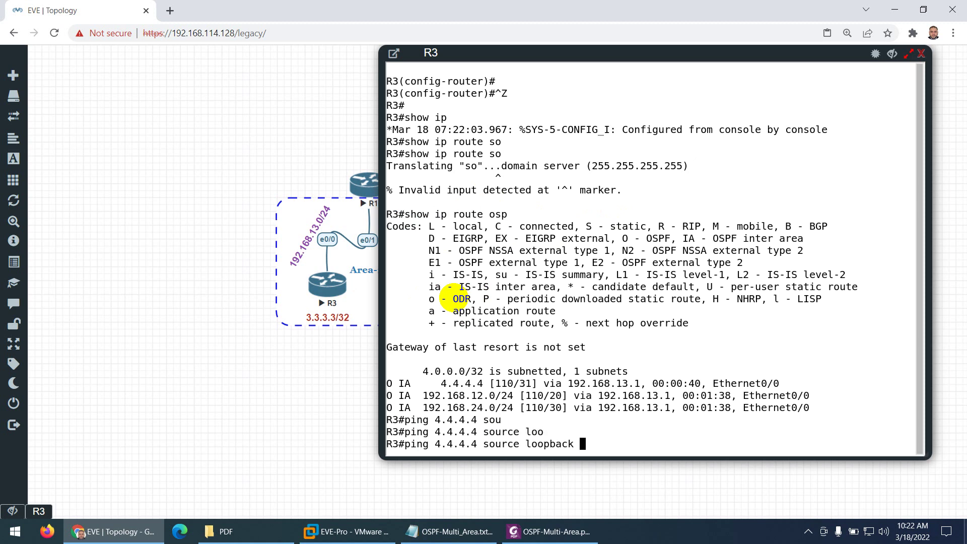
{"action": "type", "text": "3"}
{"action": "key", "text": "Return"}
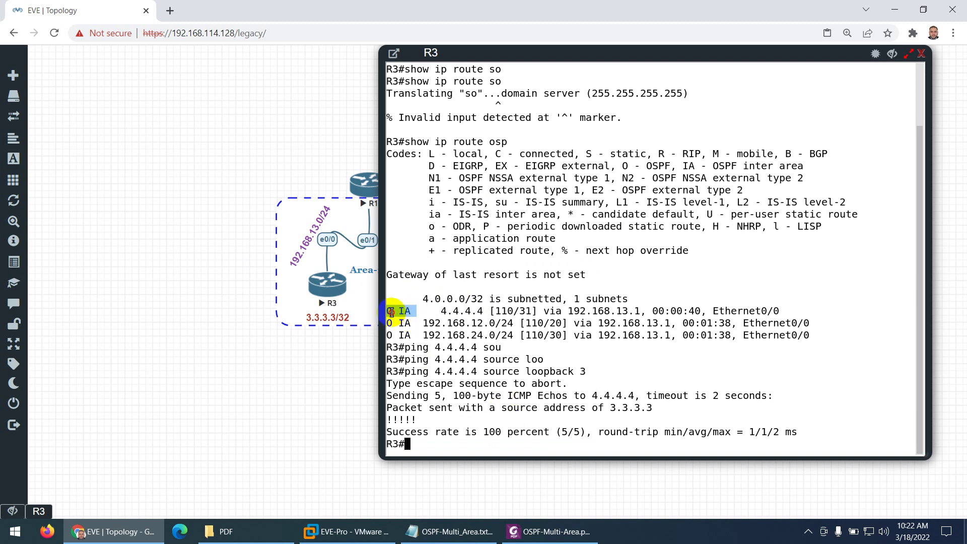
Step: Examine the O IA code, its inter area legend and the listed routes in R3's routing table, and close the console
{"action": "left_click_drag", "start_coordinate": [387, 310], "coordinate": [417, 311]}
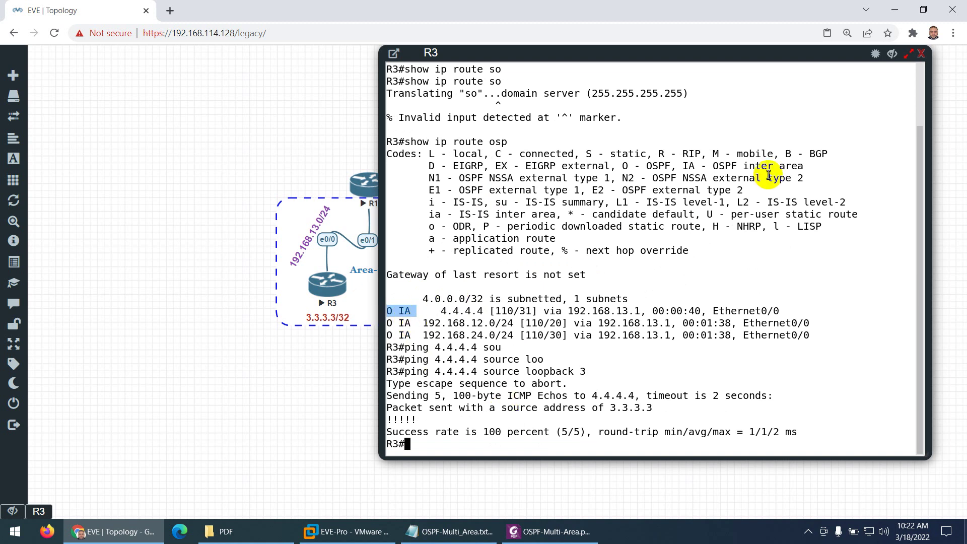
{"action": "left_click_drag", "start_coordinate": [737, 165], "coordinate": [807, 166]}
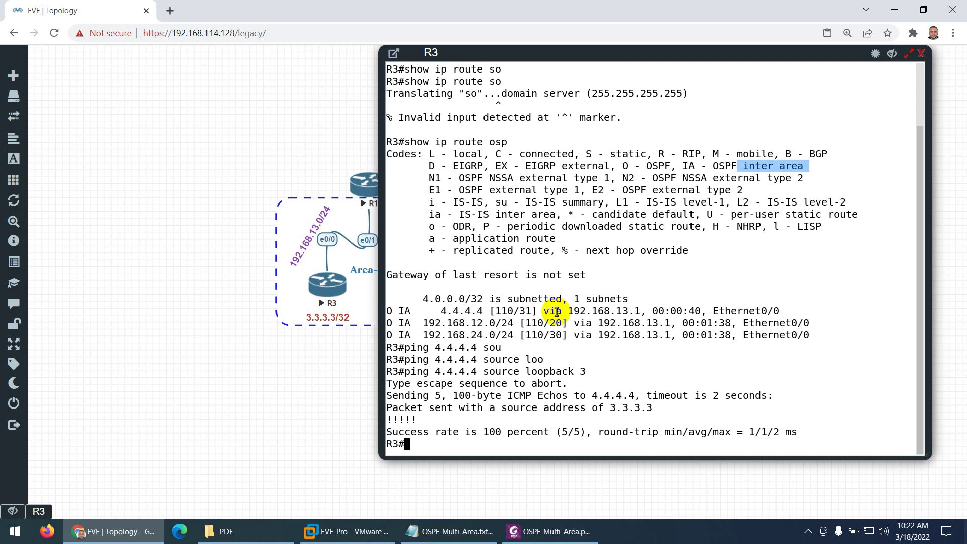
{"action": "left_click_drag", "start_coordinate": [423, 298], "coordinate": [566, 335]}
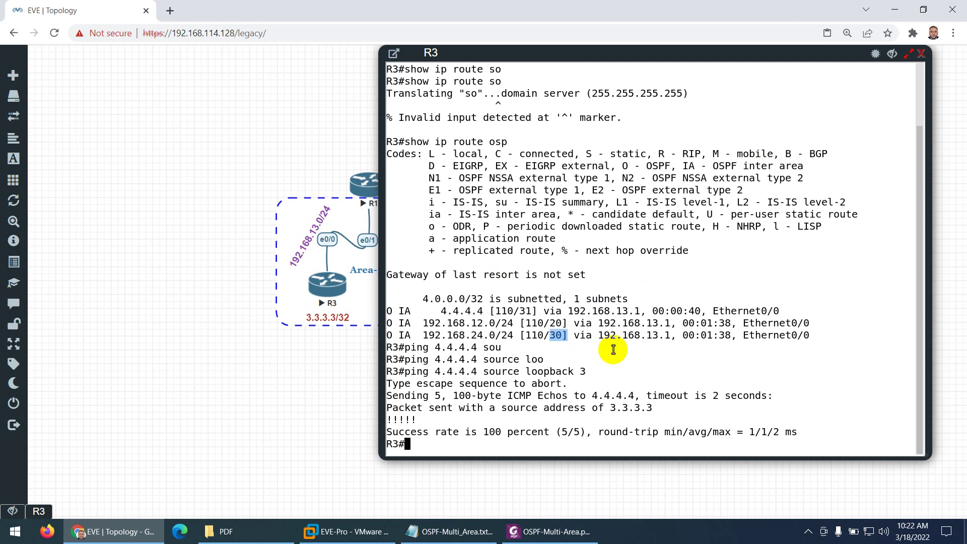
{"action": "left_click", "coordinate": [921, 54]}
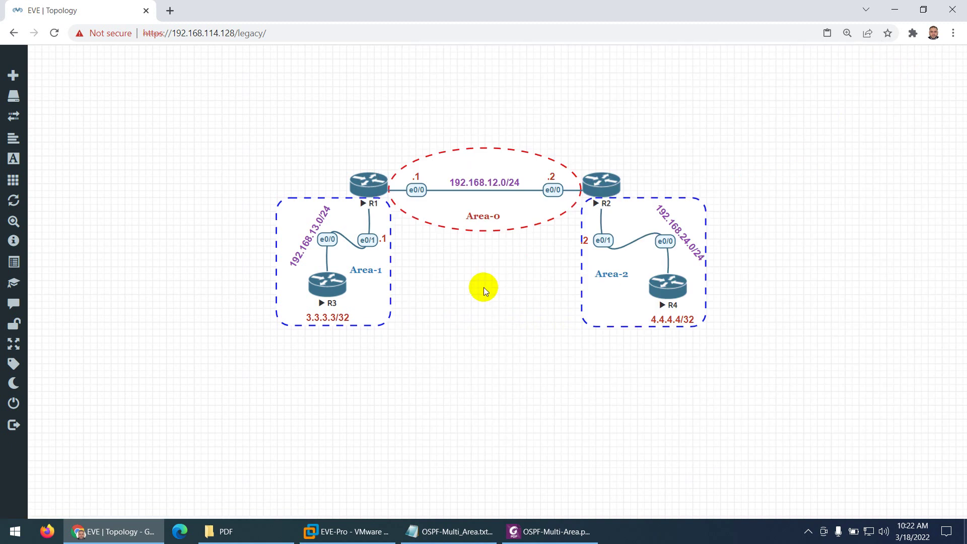
Step: Switch to OSPF-Multi-Area.pdf in Foxit PhantomPDF and review the verification commands and R4's OSPF route output on page 3
{"action": "left_click", "coordinate": [524, 531]}
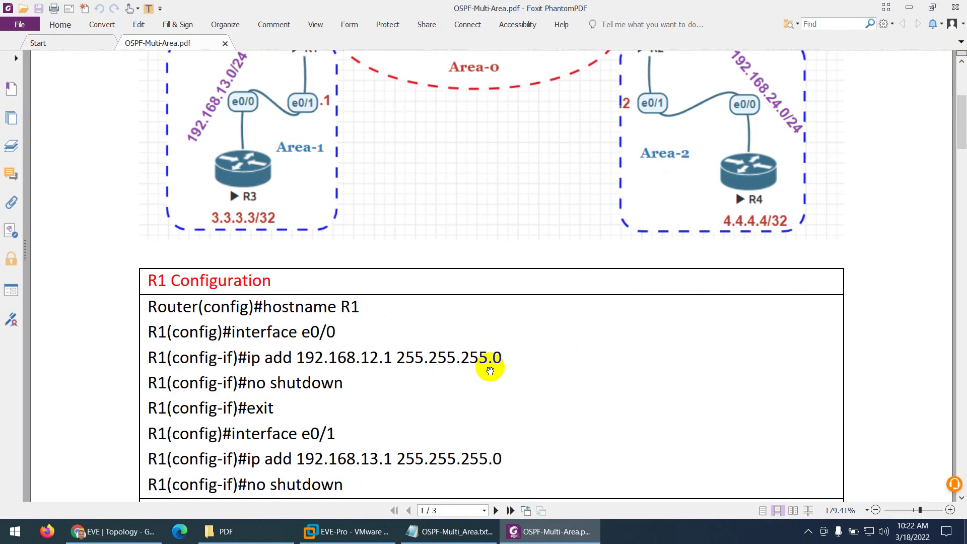
{"action": "scroll", "coordinate": [489, 371], "scroll_direction": "down", "scroll_amount": 15}
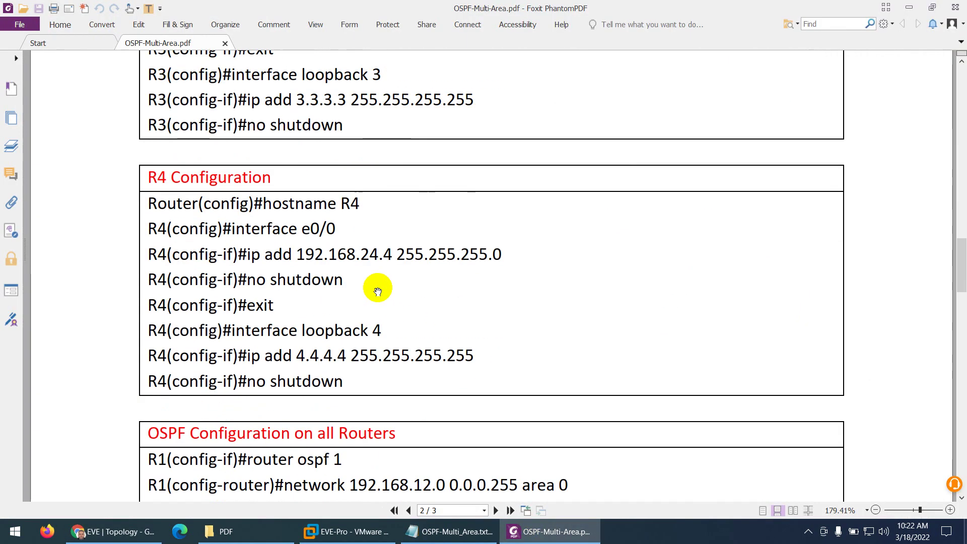
{"action": "scroll", "coordinate": [378, 291], "scroll_direction": "down", "scroll_amount": 15}
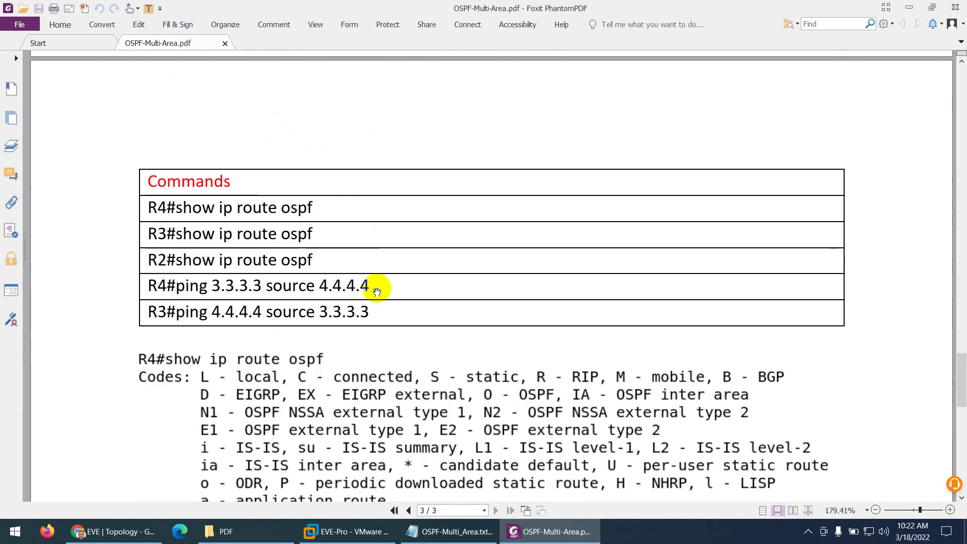
{"action": "scroll", "coordinate": [377, 291], "scroll_direction": "down", "scroll_amount": 1}
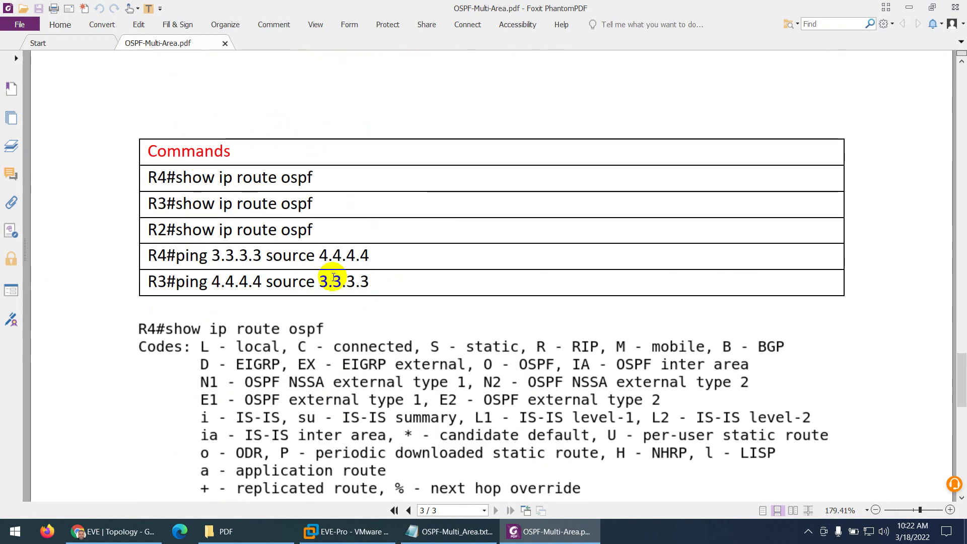
{"action": "scroll", "coordinate": [333, 277], "scroll_direction": "down", "scroll_amount": 3}
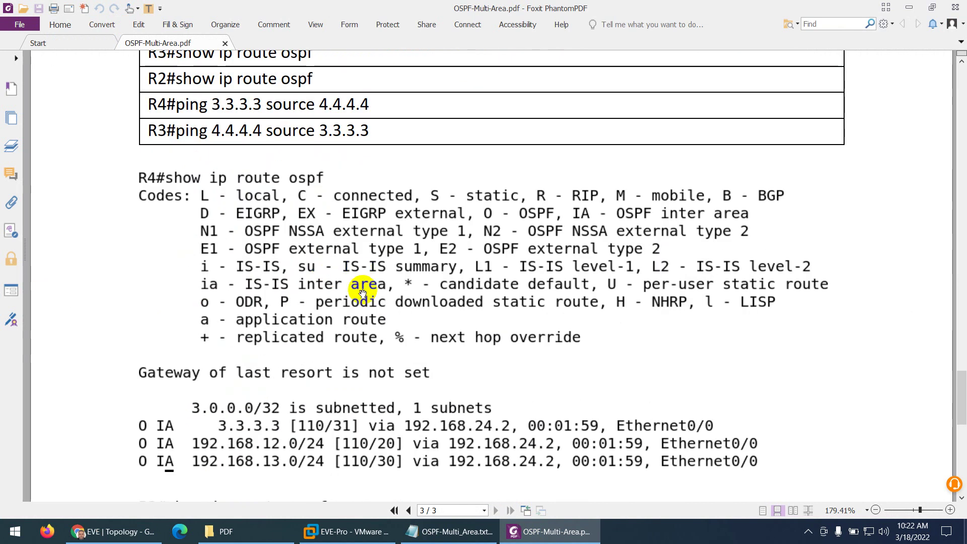